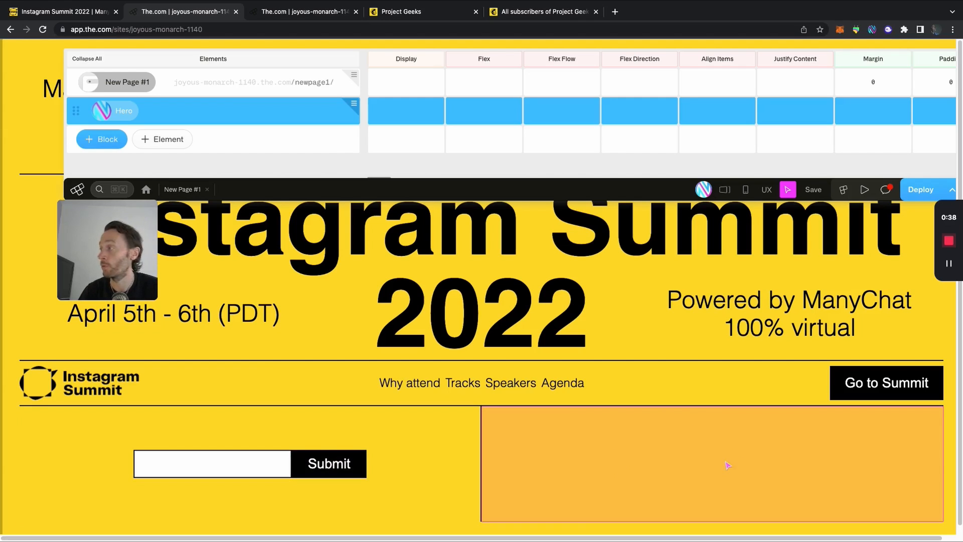
# Add a div named Footer Container directly after the Nav Container in the Hero block.
pyautogui.click(303, 11)
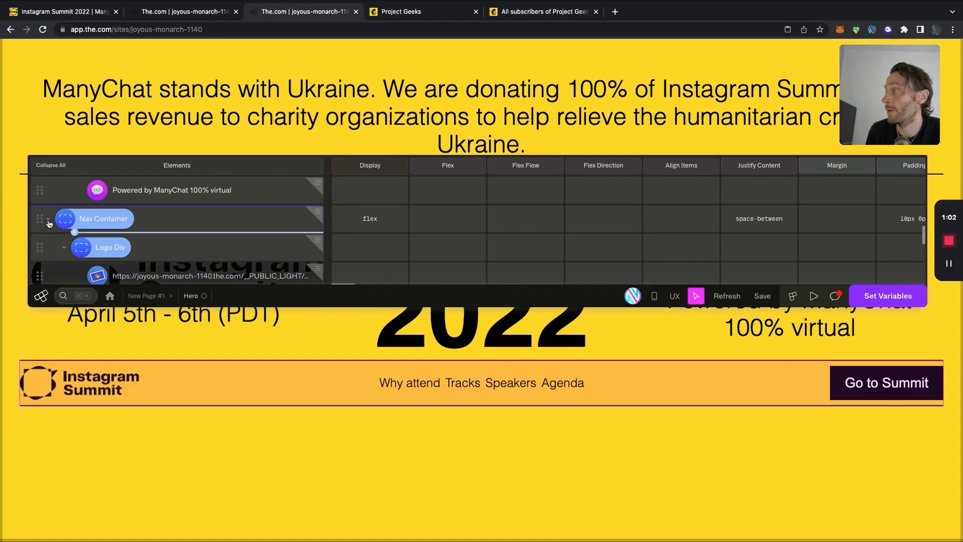
pyautogui.scroll(-2, 48, 220)
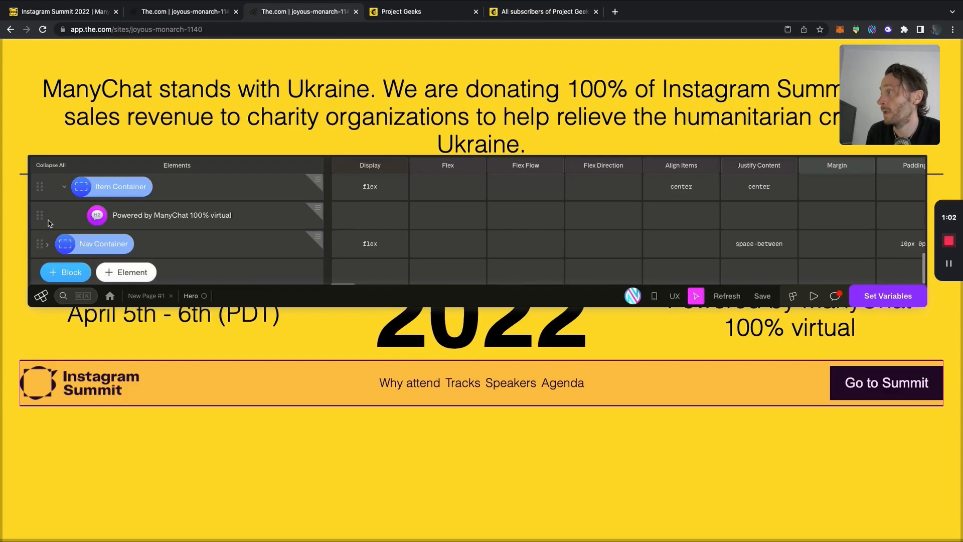
pyautogui.scroll(5, 65, 213)
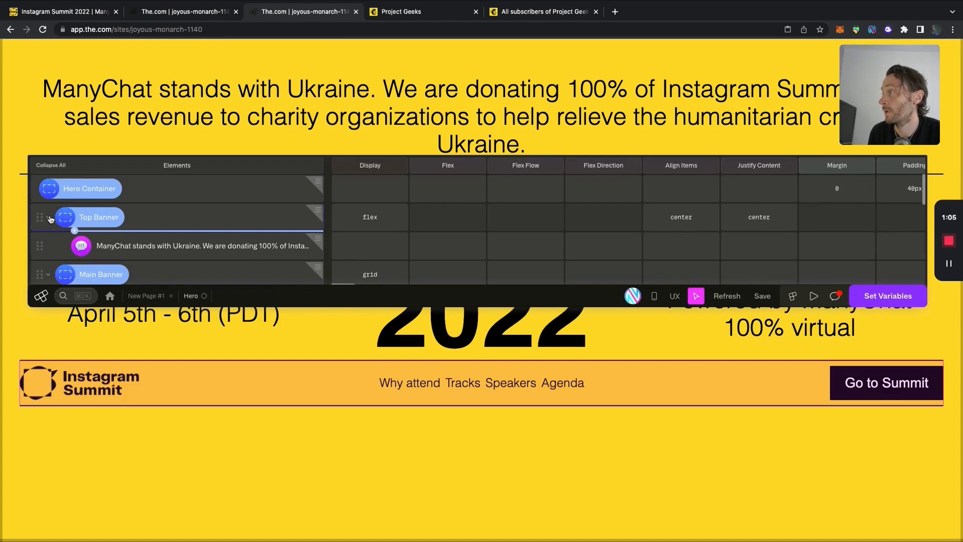
pyautogui.click(49, 245)
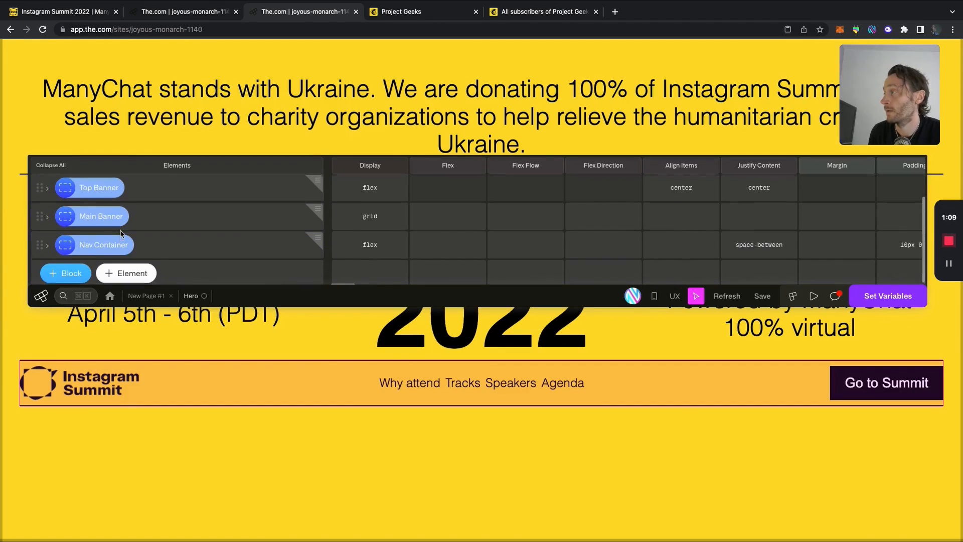
pyautogui.scroll(1, 77, 187)
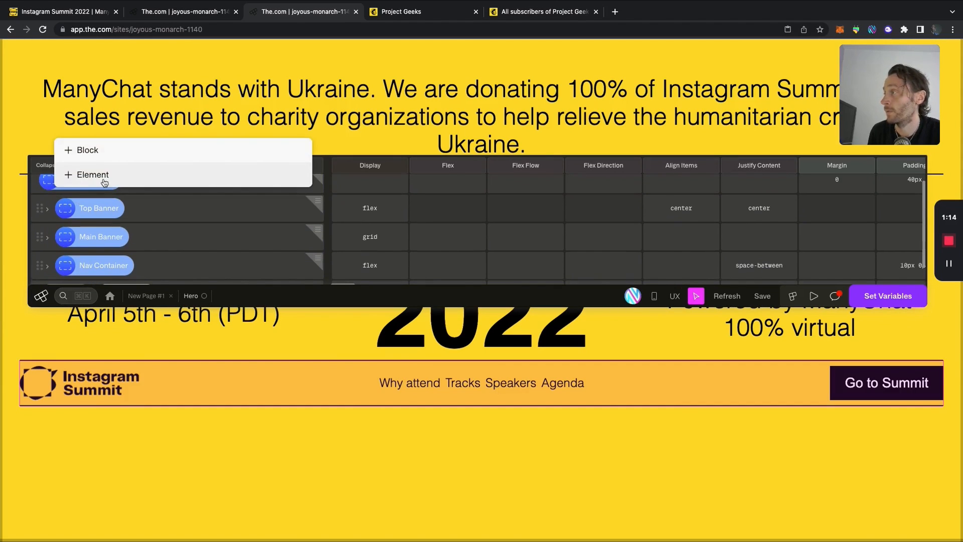
pyautogui.click(100, 172)
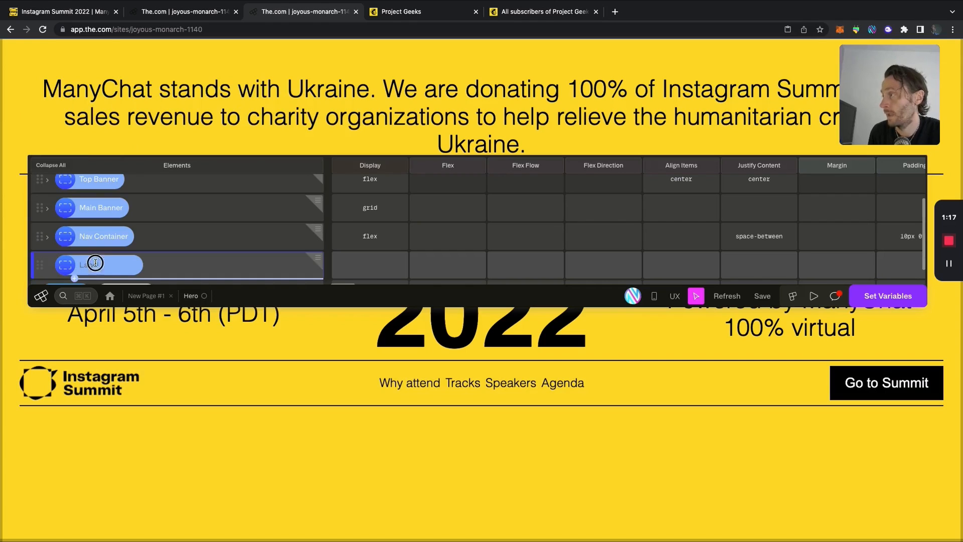
pyautogui.write('Footer')
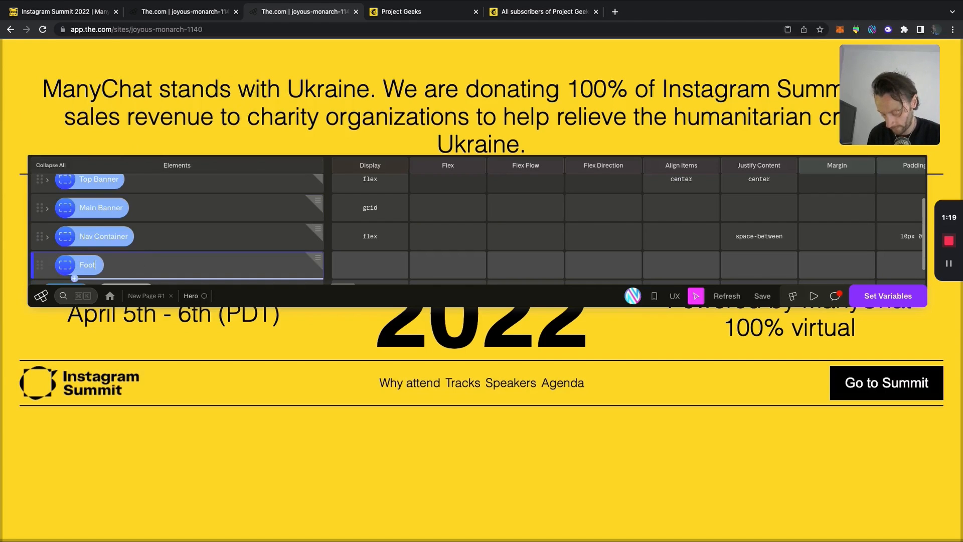
pyautogui.write(' Comm')
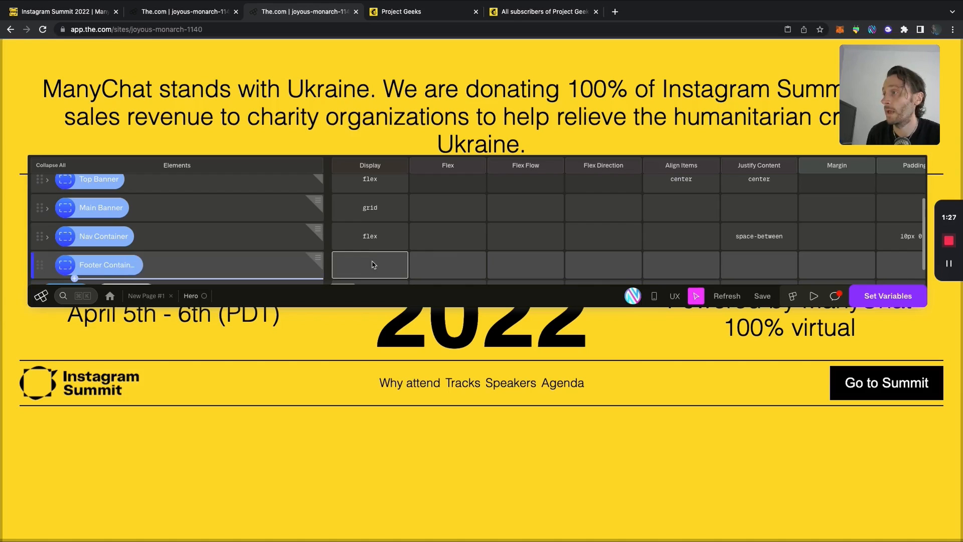
# Set the Footer Container's display to flex and its flex direction to row.
pyautogui.write('flex')
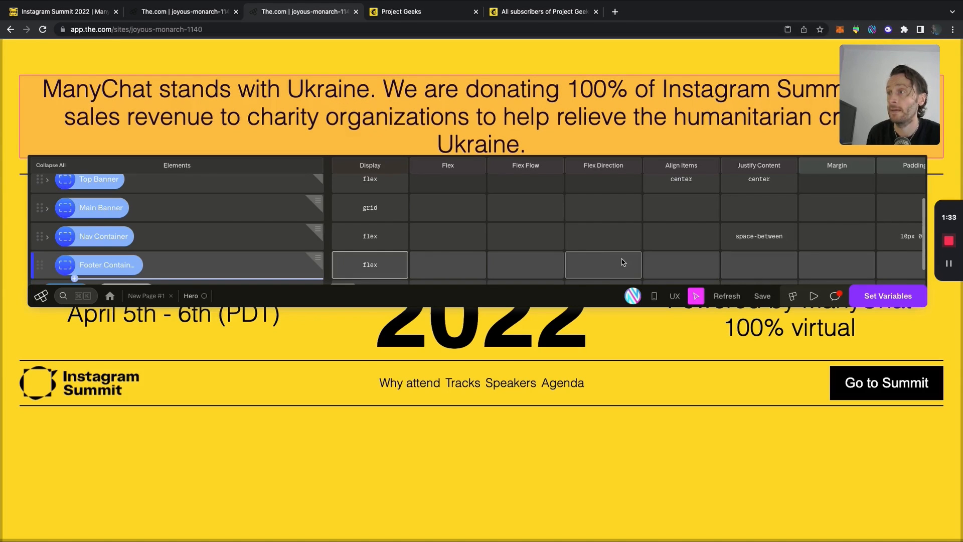
pyautogui.click(609, 263)
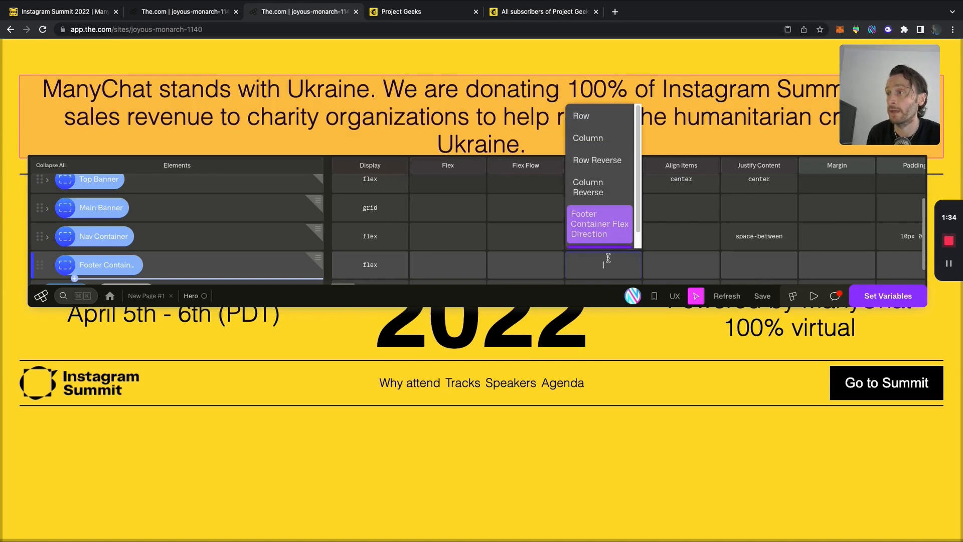
pyautogui.write('row')
pyautogui.click(598, 120)
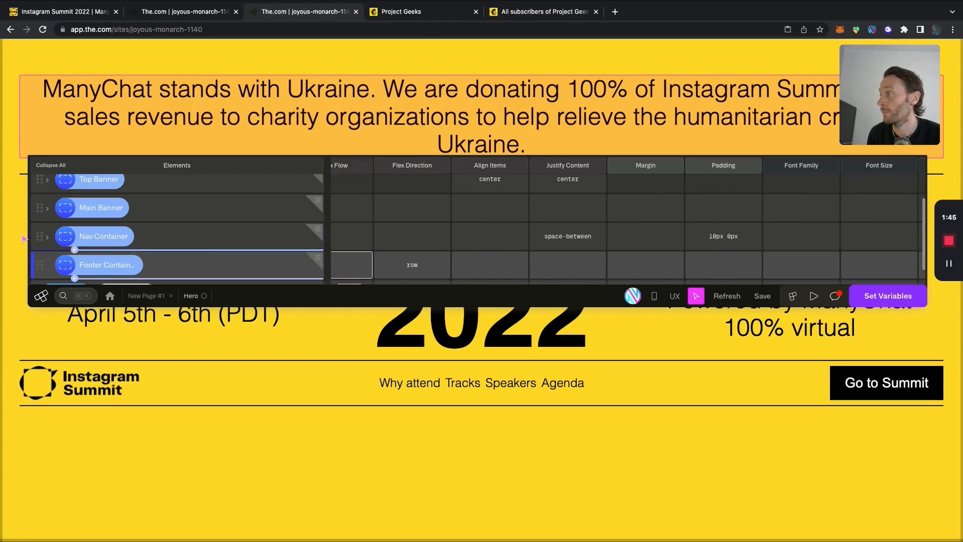
# Add a div named 50% Div inside the Footer Container.
pyautogui.click(74, 280)
pyautogui.click(107, 260)
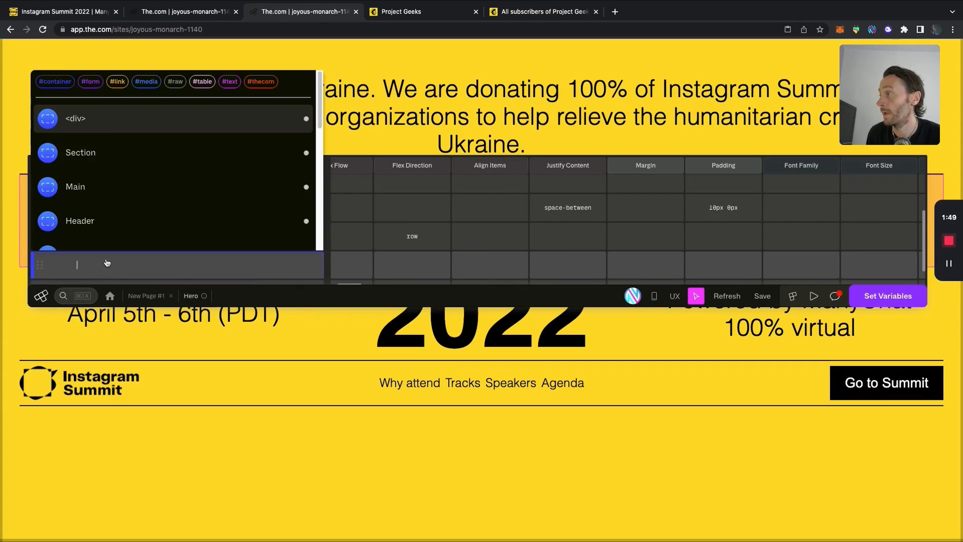
pyautogui.click(109, 129)
pyautogui.write('50%')
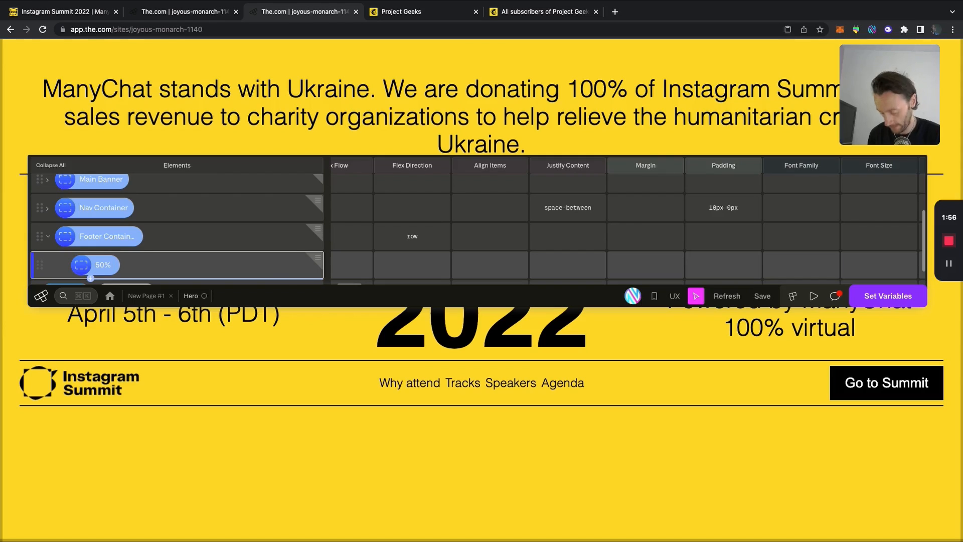
pyautogui.write('Div')
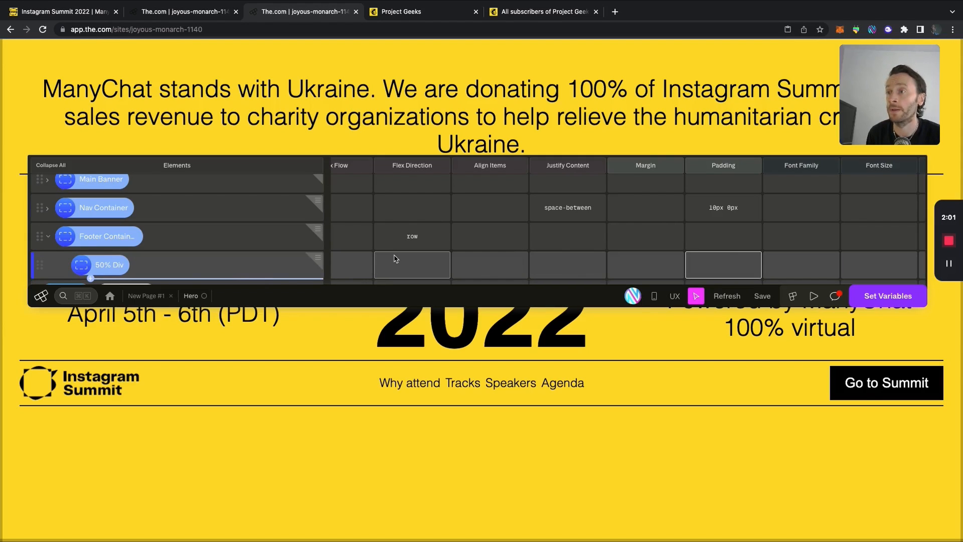
# Set the width of the 50% Div to 50%.
pyautogui.press('Right')
pyautogui.press('Right')
pyautogui.press('Right')
pyautogui.press('Right')
pyautogui.doubleClick(874, 263)
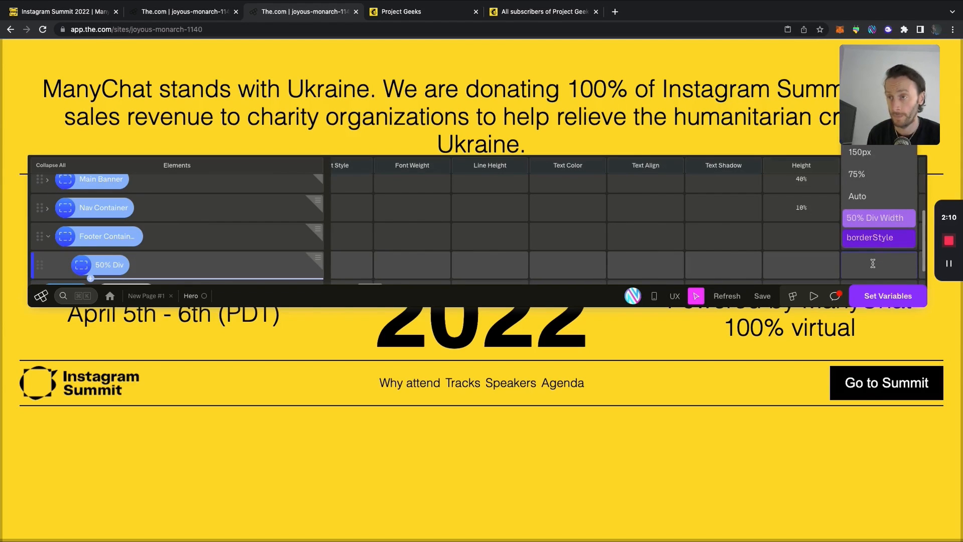
pyautogui.write('50%')
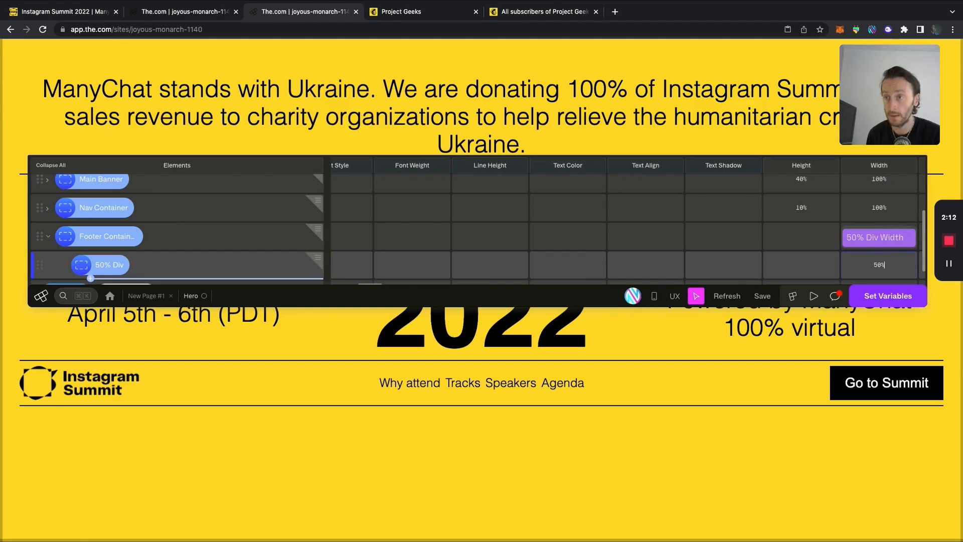
pyautogui.press('Tab')
# Set the Footer Container's width to 100% and its height to 25%.
pyautogui.doubleClick(868, 243)
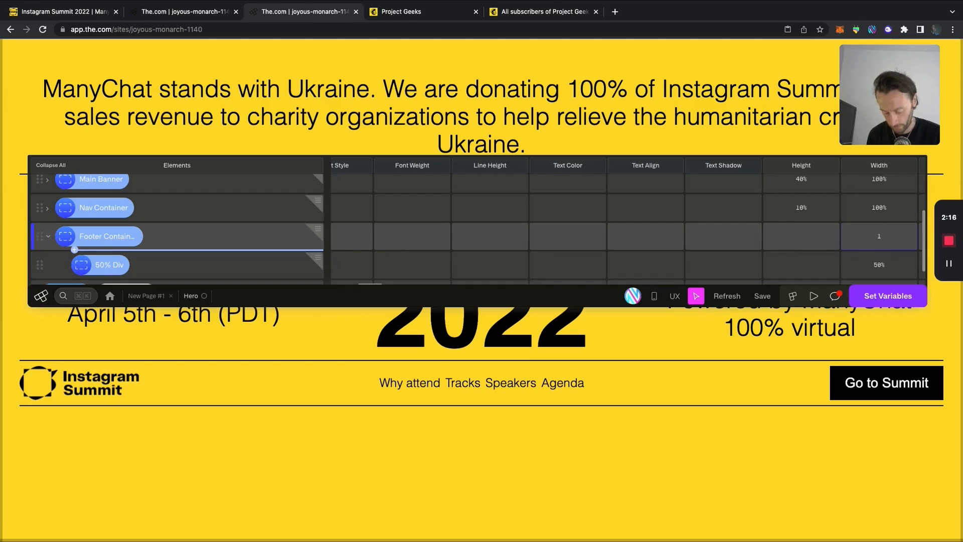
pyautogui.write('100')
pyautogui.write('%')
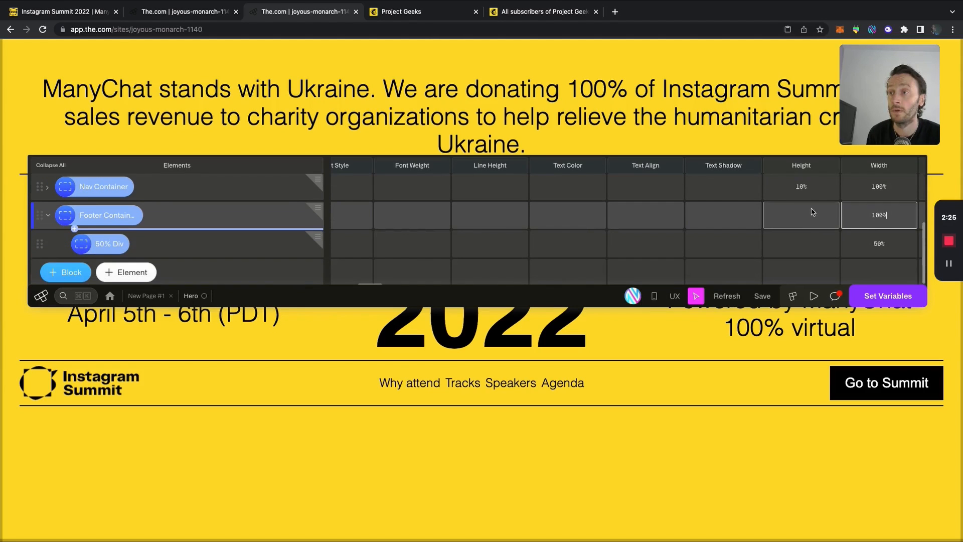
pyautogui.doubleClick(804, 213)
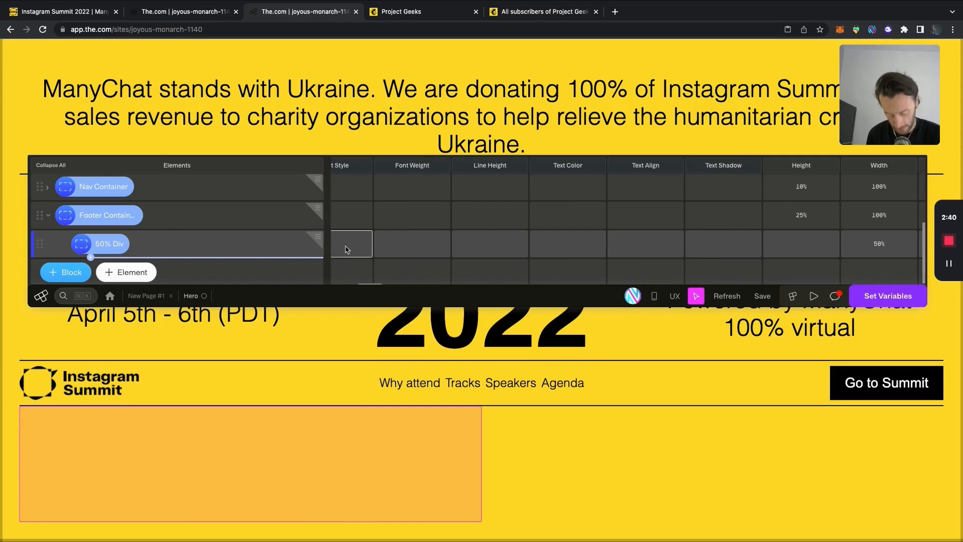
# Set the 50% Div's display to flex, with both justify content and align items set to center.
pyautogui.hscroll(-10, 345, 249)
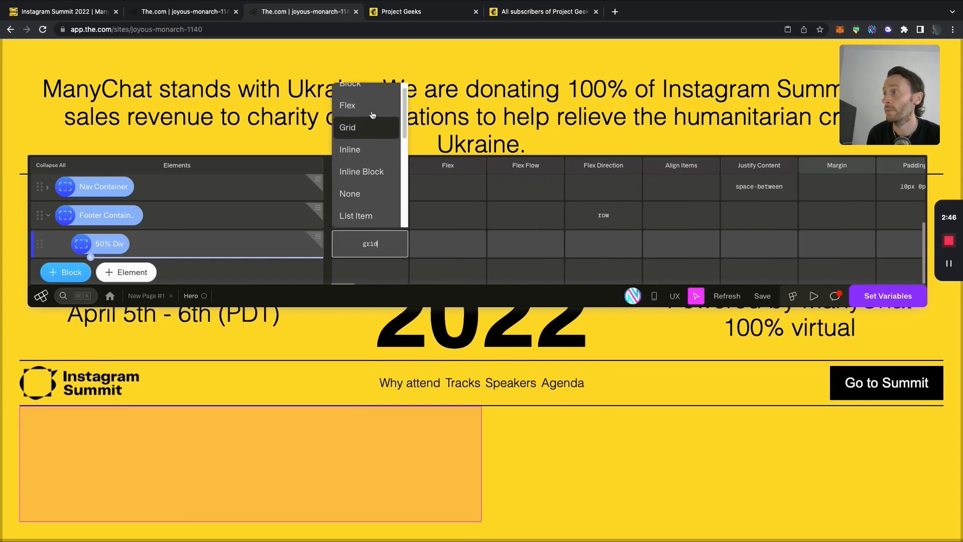
pyautogui.click(354, 108)
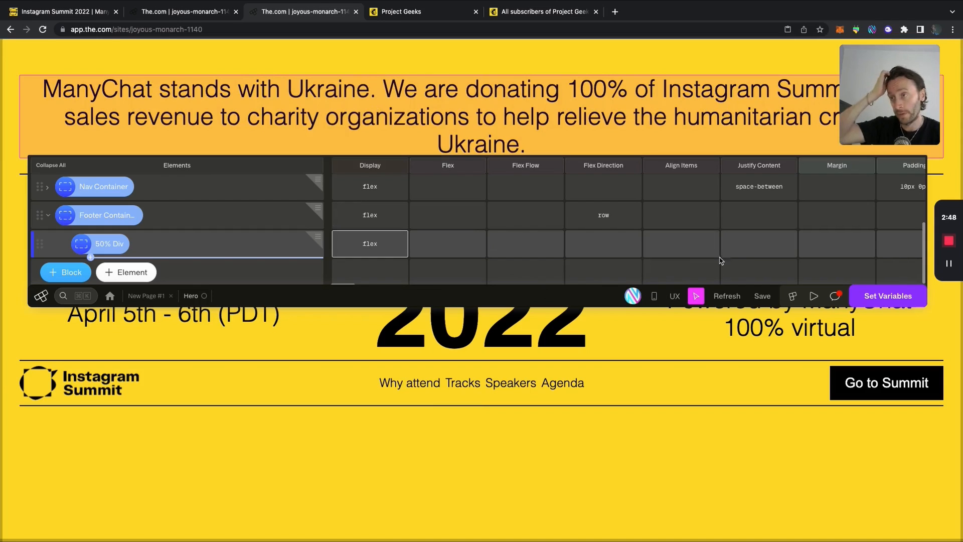
pyautogui.click(750, 246)
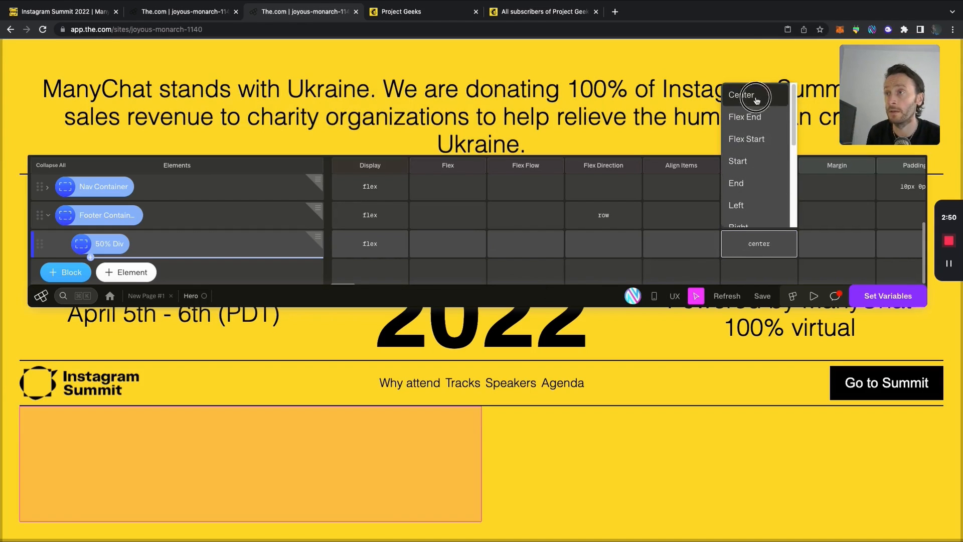
pyautogui.click(741, 95)
pyautogui.click(696, 246)
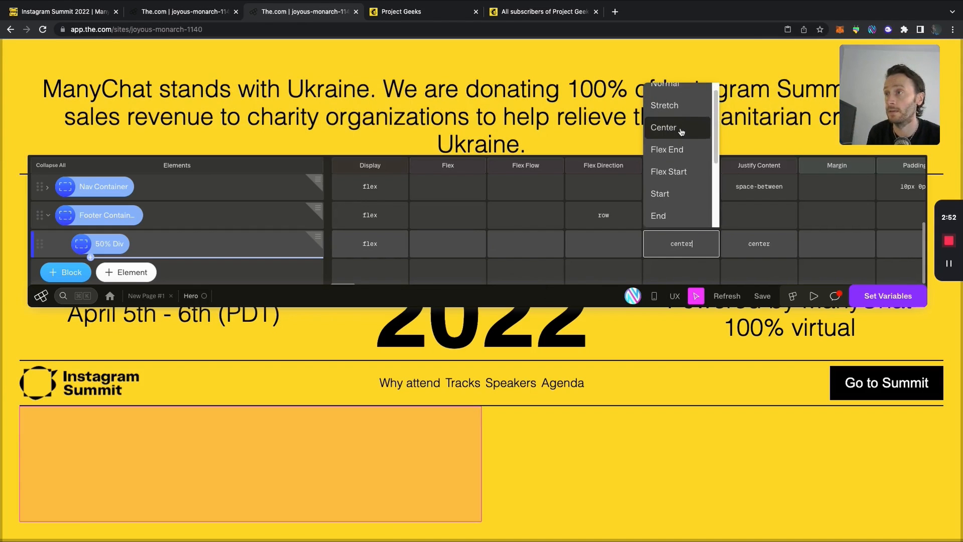
pyautogui.click(670, 128)
# Find the Border Right property and apply the borderStyle variable to it on the first 50% Div.
pyautogui.hscroll(3, 835, 251)
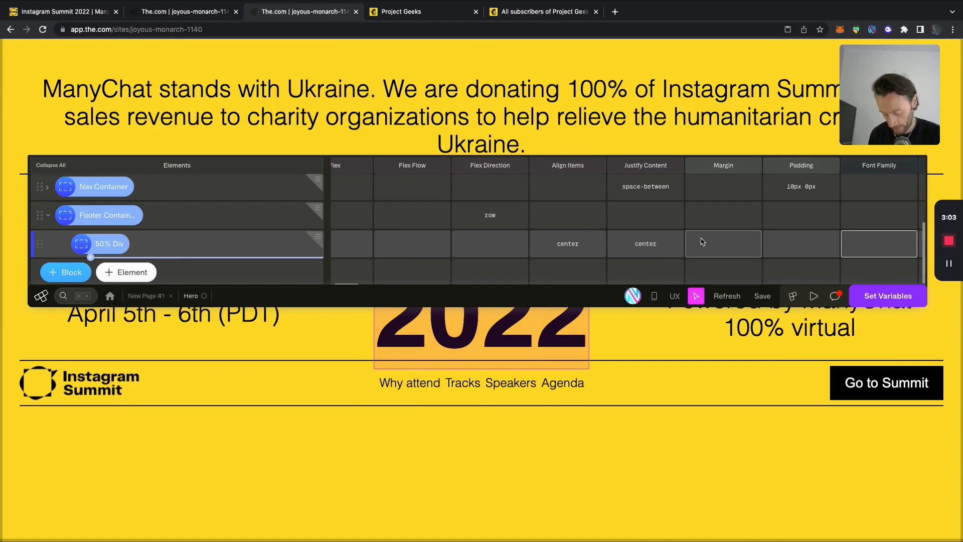
pyautogui.press('super+k')
pyautogui.write('Border')
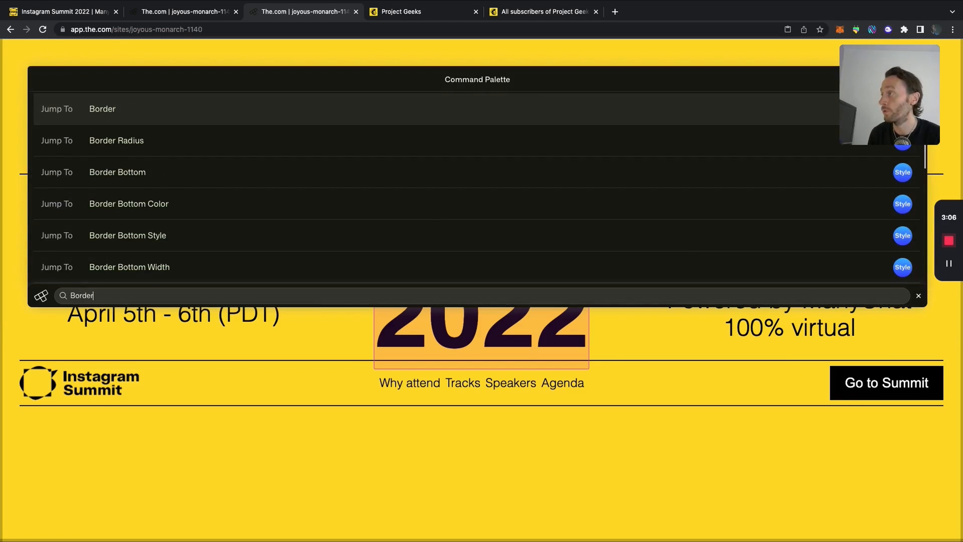
pyautogui.scroll(-6, 432, 217)
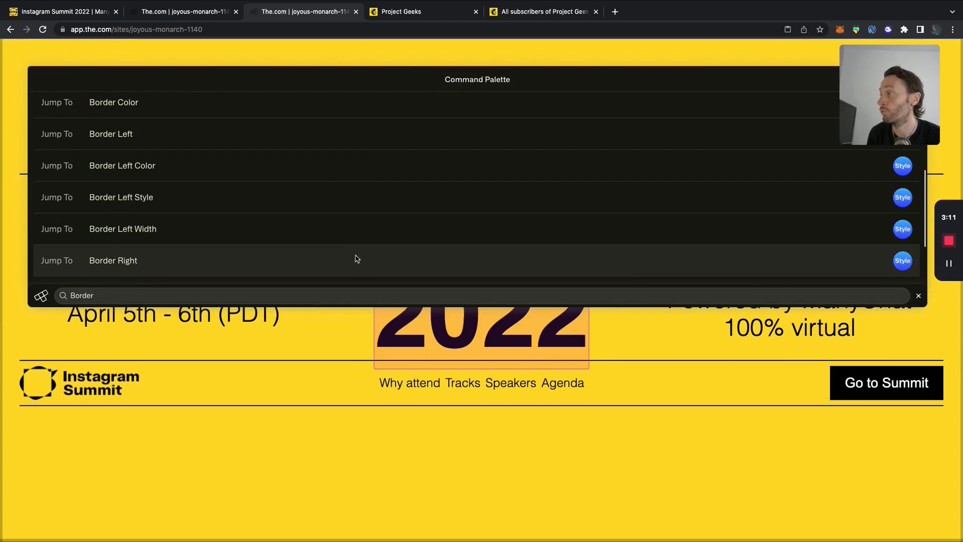
pyautogui.click(357, 258)
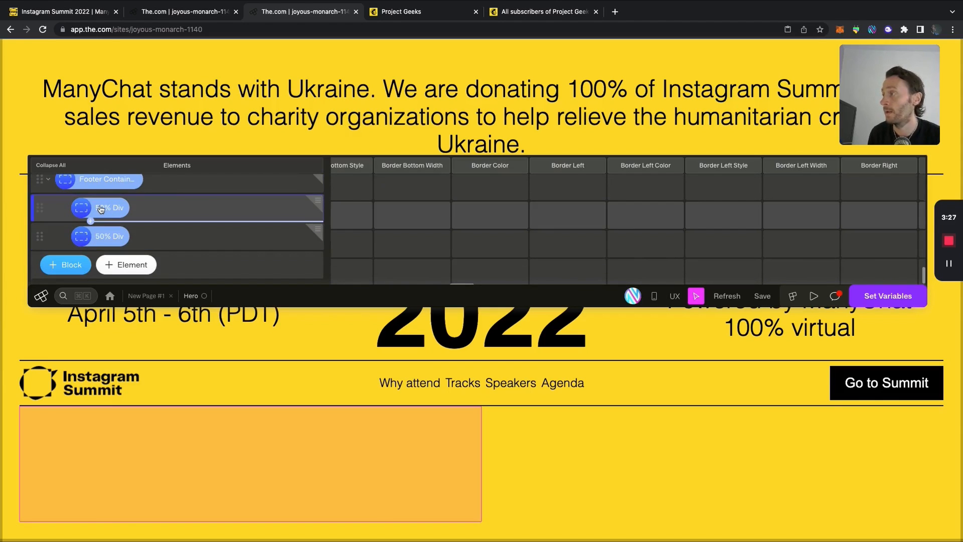
pyautogui.click(858, 216)
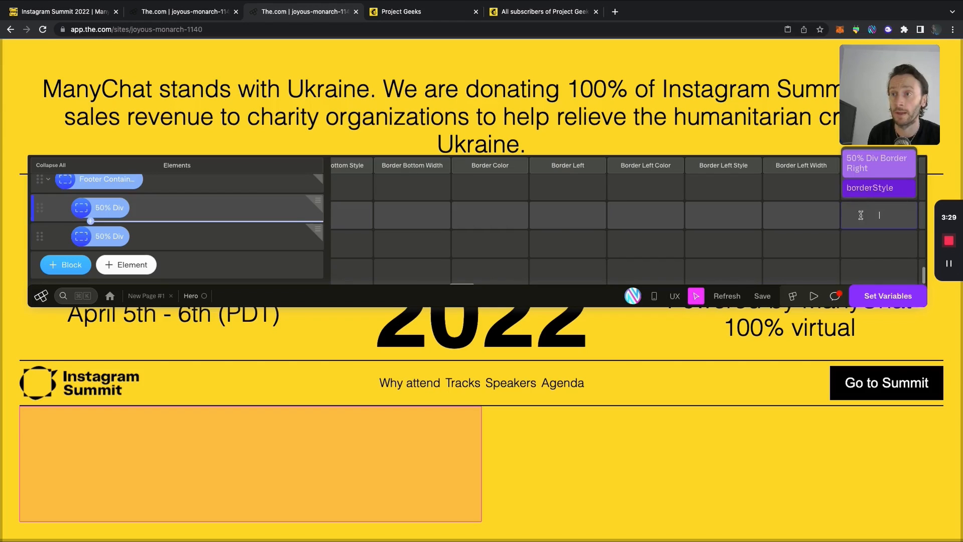
pyautogui.click(870, 189)
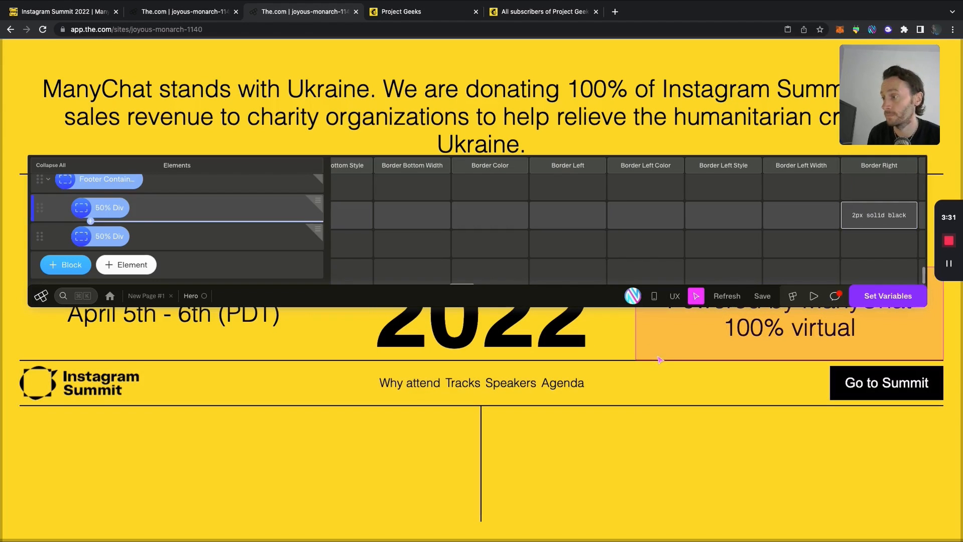
# Add a Form element inside the first 50% Div and nest an Input element in it.
pyautogui.click(90, 228)
pyautogui.click(111, 216)
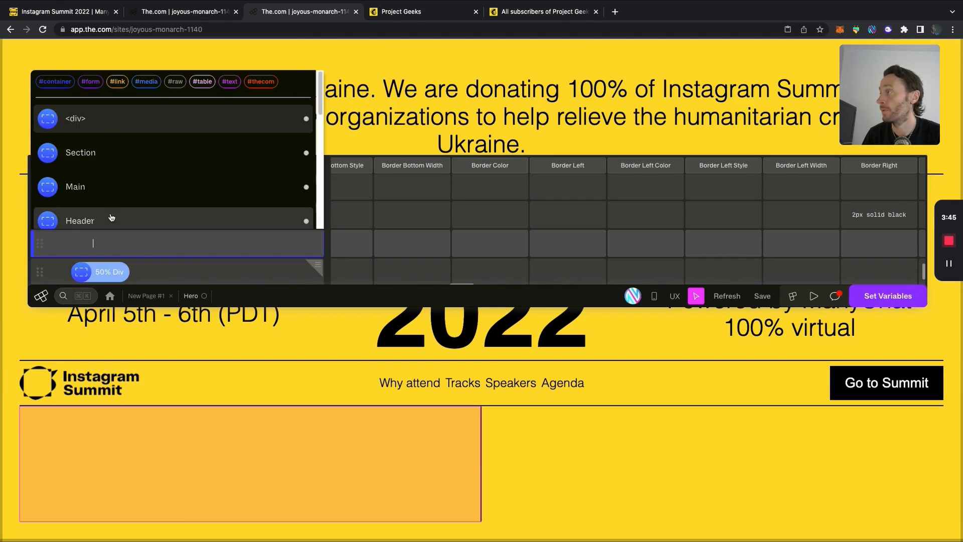
pyautogui.click(91, 81)
pyautogui.click(93, 121)
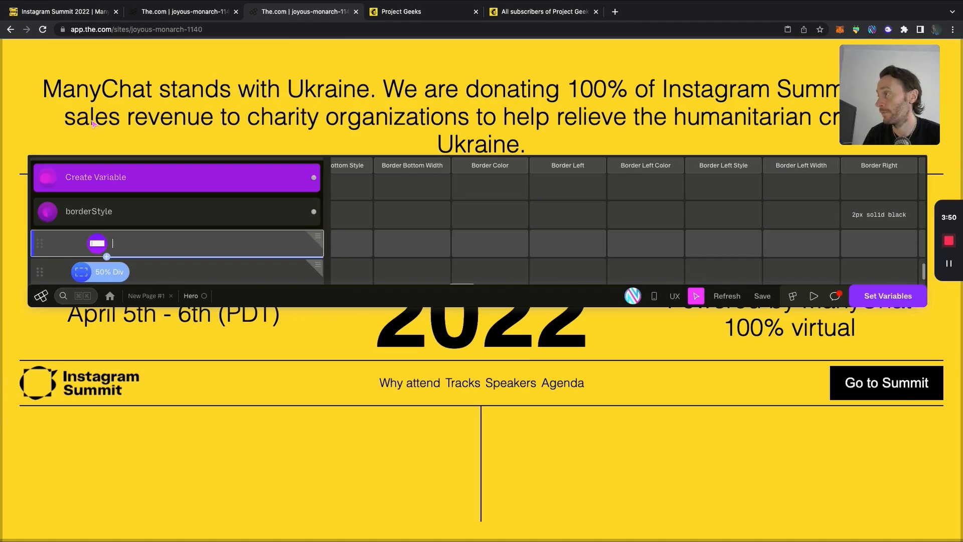
pyautogui.click(107, 257)
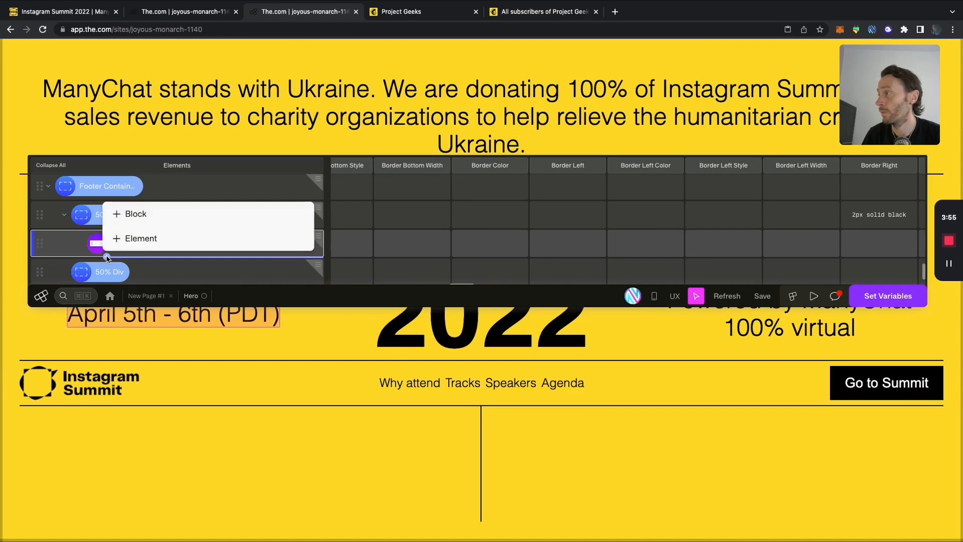
pyautogui.click(125, 242)
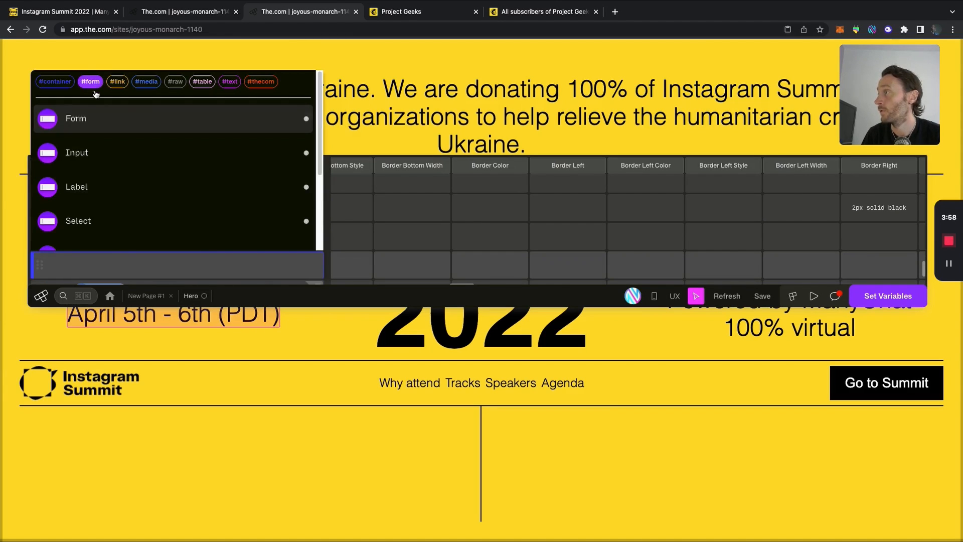
pyautogui.click(93, 154)
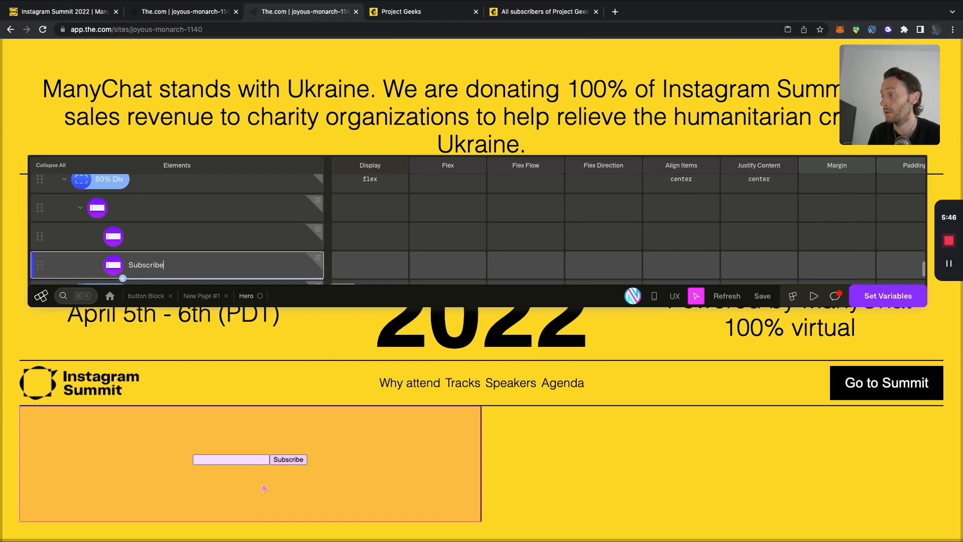
# Set the Subscribe button's padding to 10px 30px.
pyautogui.click(381, 266)
pyautogui.press('Tab')
pyautogui.press('Tab')
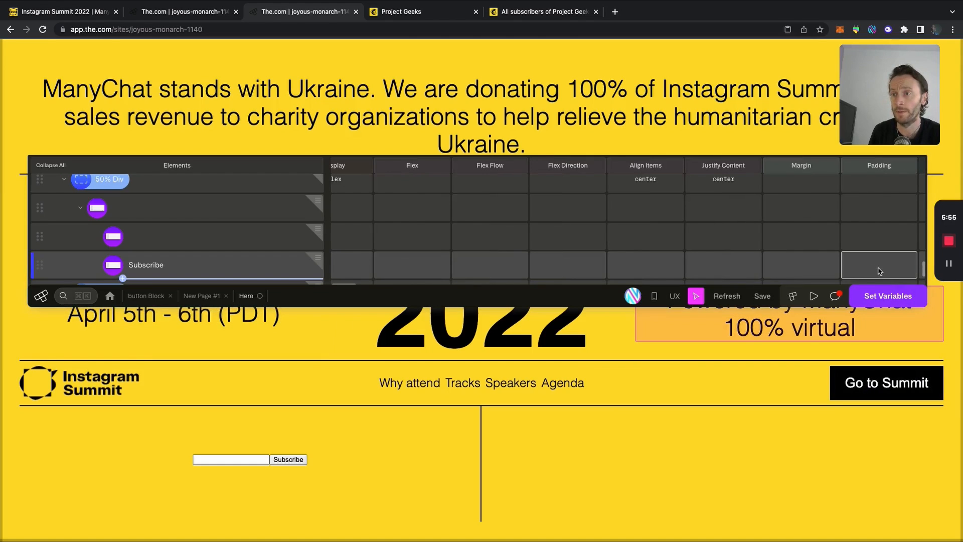
pyautogui.click(877, 266)
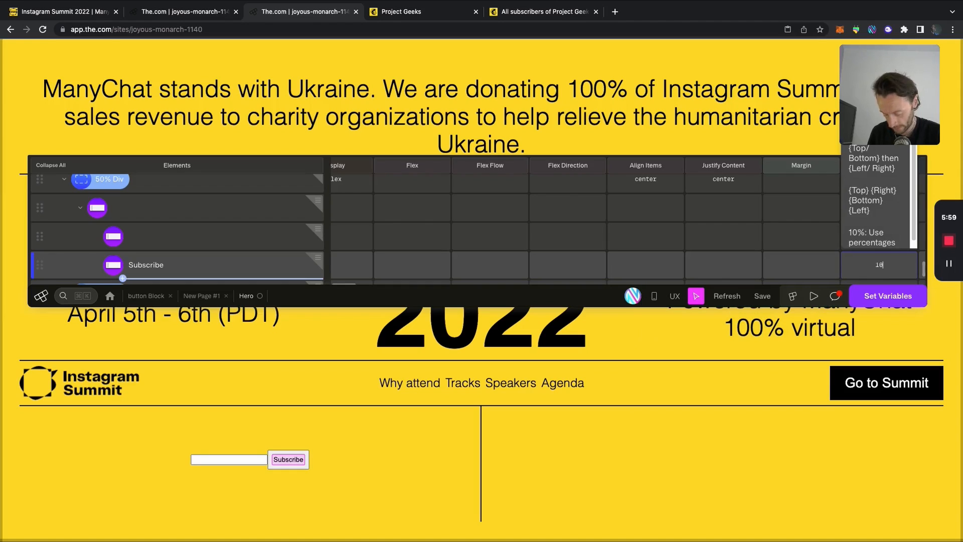
pyautogui.write('10px 30px')
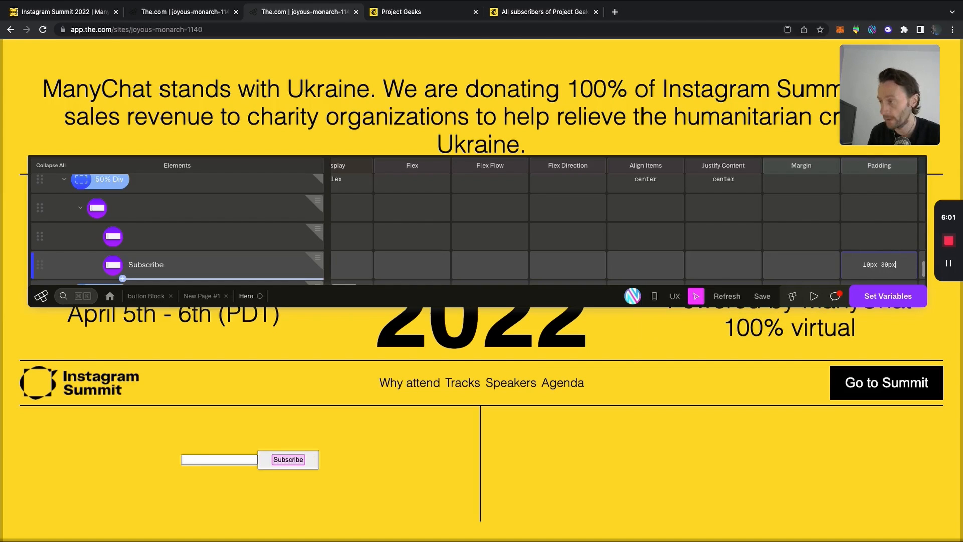
pyautogui.press('Return')
# Set the Subscribe button's font size to 1.7rem.
pyautogui.press('Right')
pyautogui.press('Right')
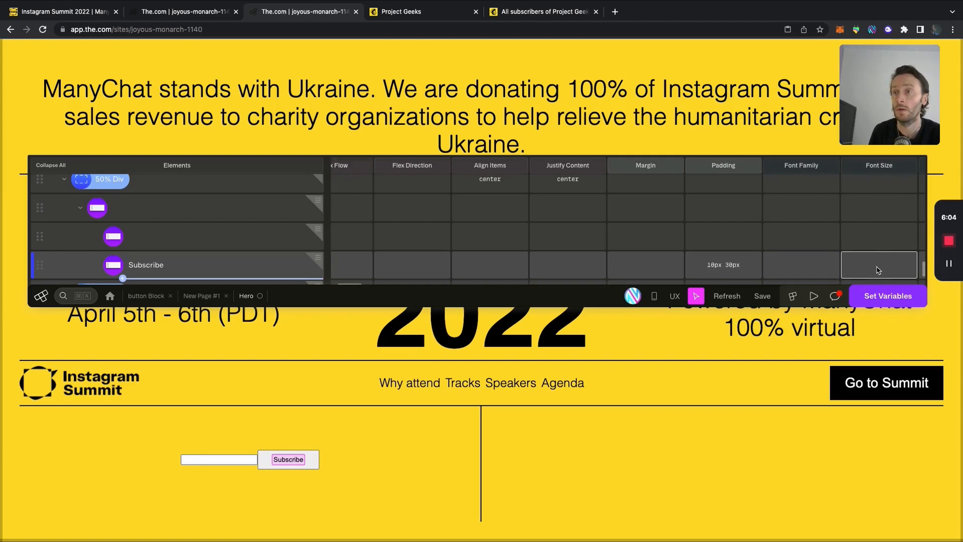
pyautogui.press('Return')
pyautogui.write('1.')
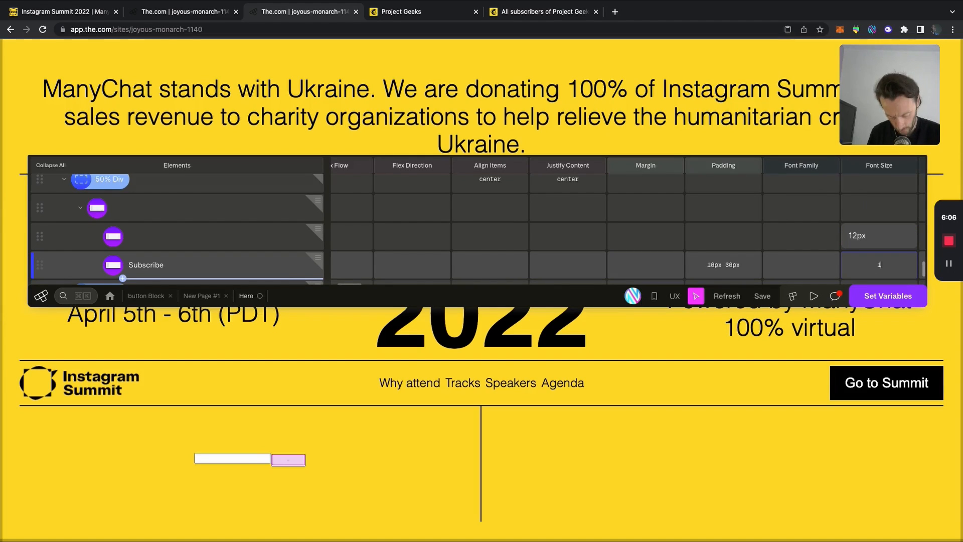
pyautogui.write('7rem')
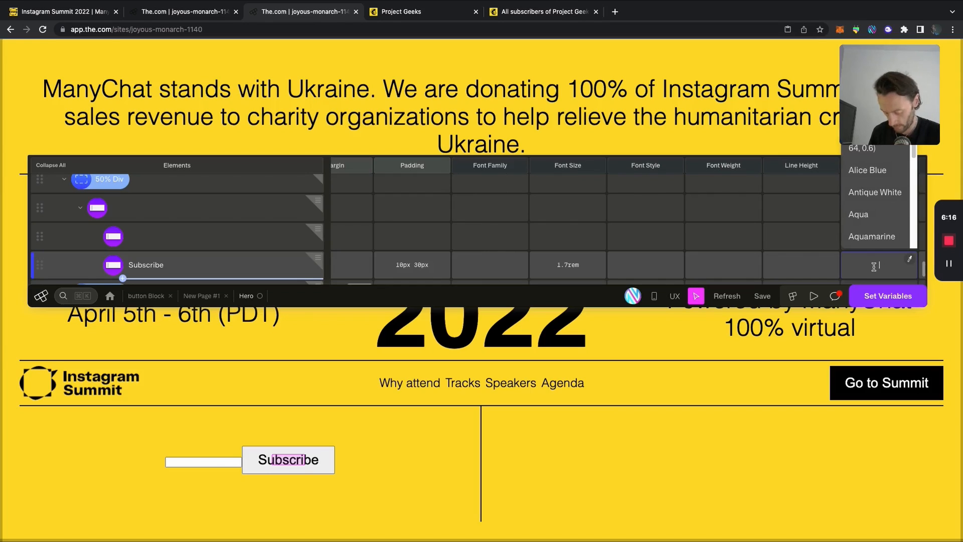
# Give the Subscribe button white text and a Black background.
pyautogui.write('white')
pyautogui.press('Return')
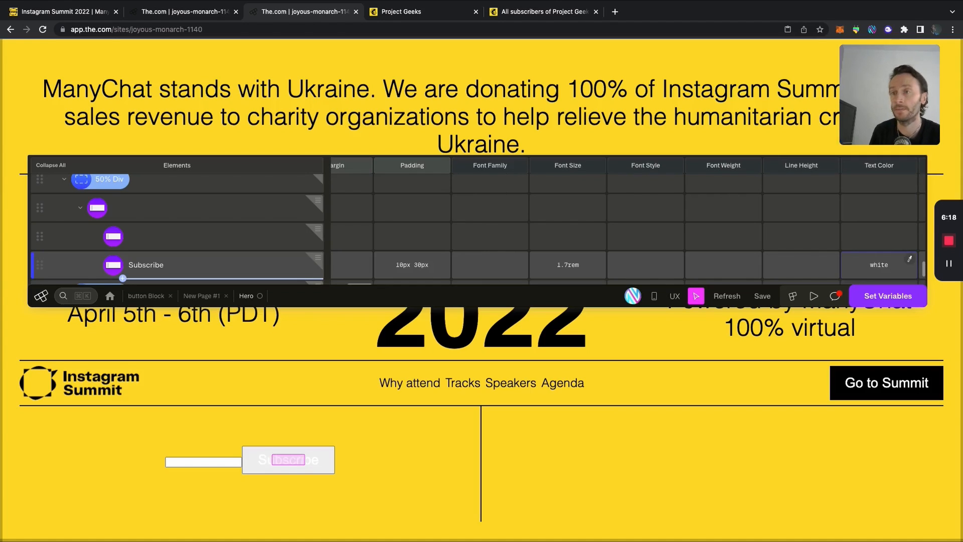
pyautogui.hscroll(10, 835, 266)
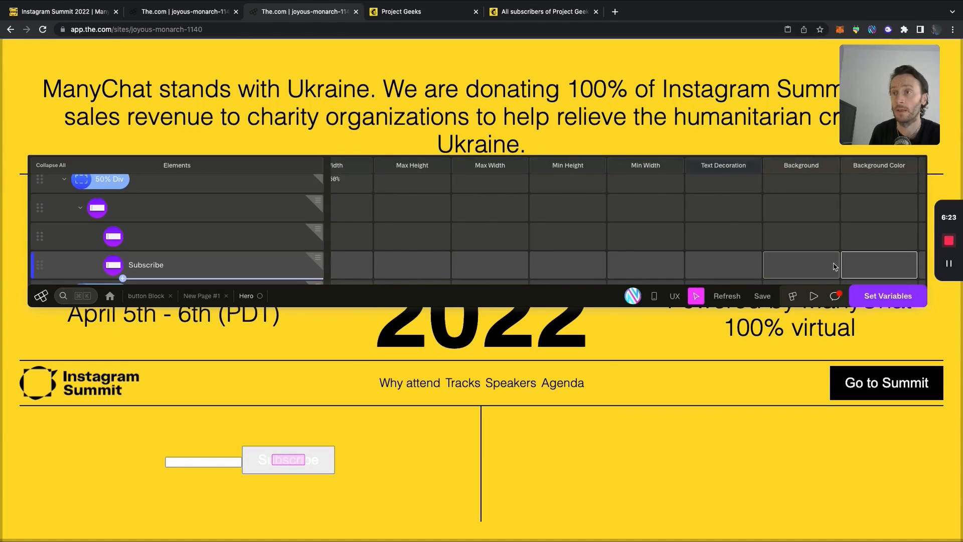
pyautogui.doubleClick(792, 267)
pyautogui.write('Black')
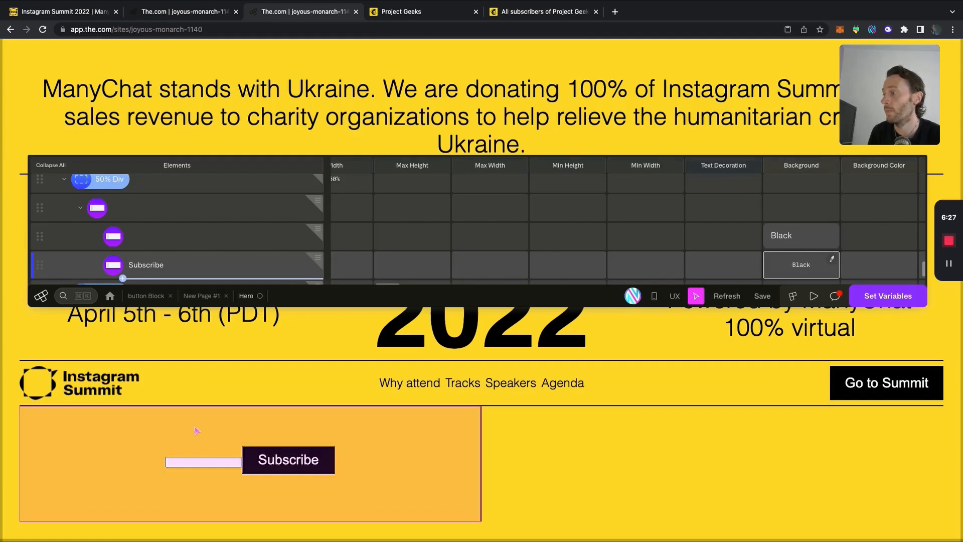
pyautogui.click(861, 267)
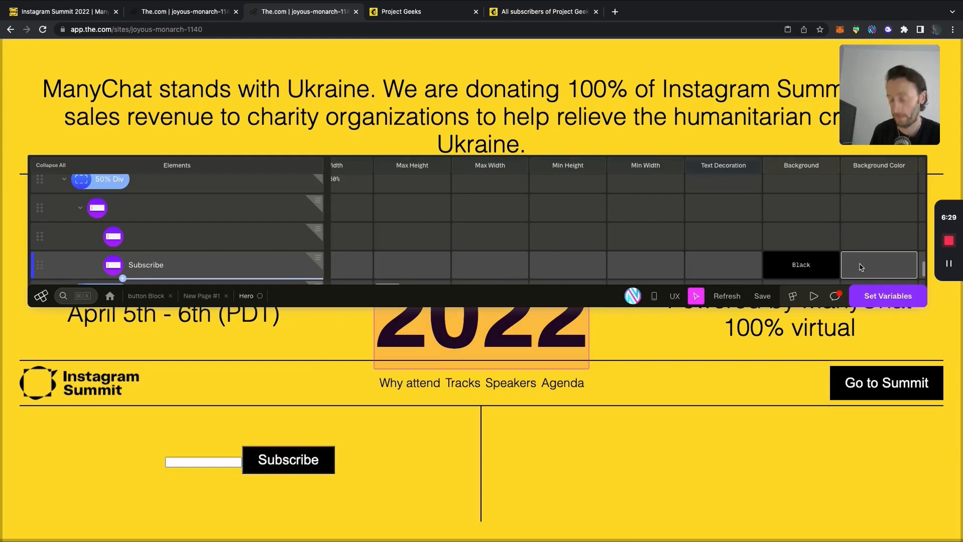
# Find the Border property and set it to none on the Subscribe button.
pyautogui.press('super+k')
pyautogui.write('border')
pyautogui.press('Return')
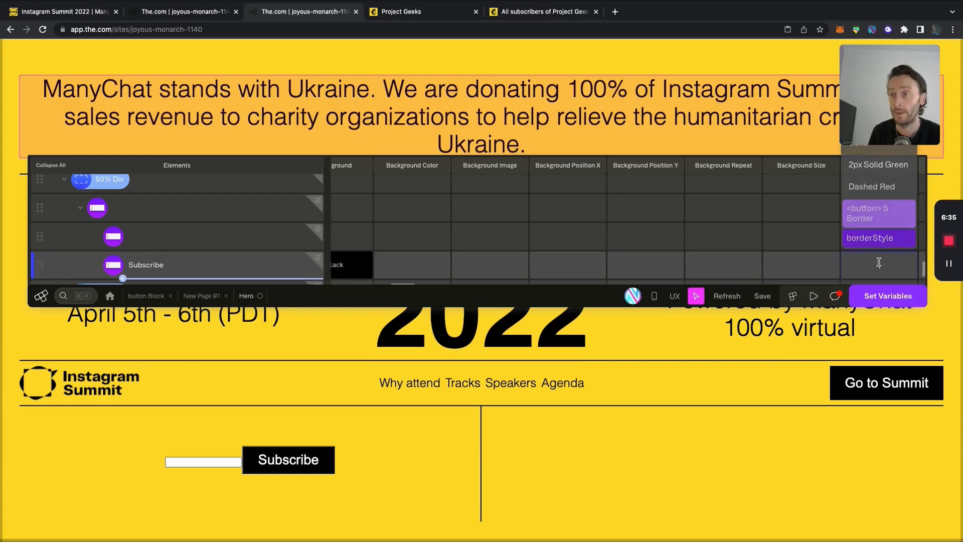
pyautogui.write('none')
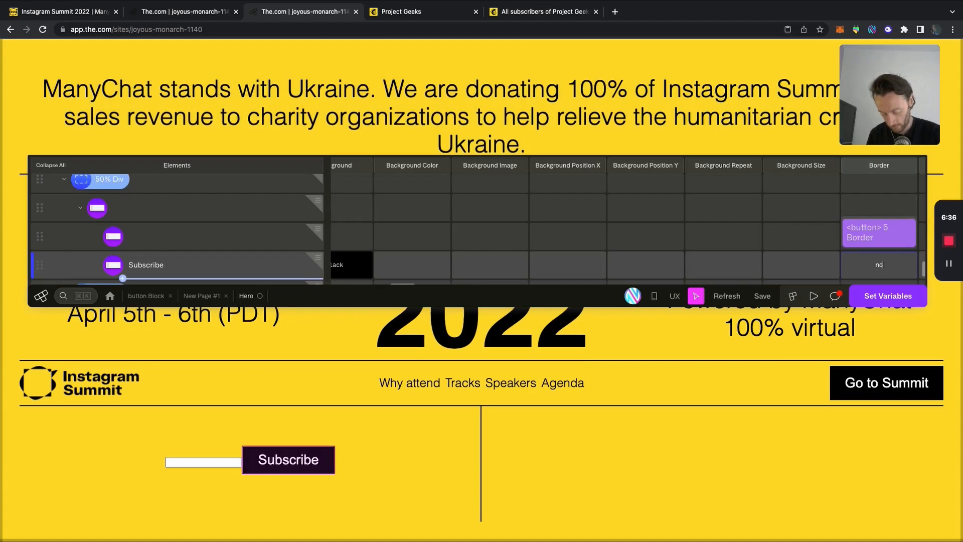
pyautogui.press('Return')
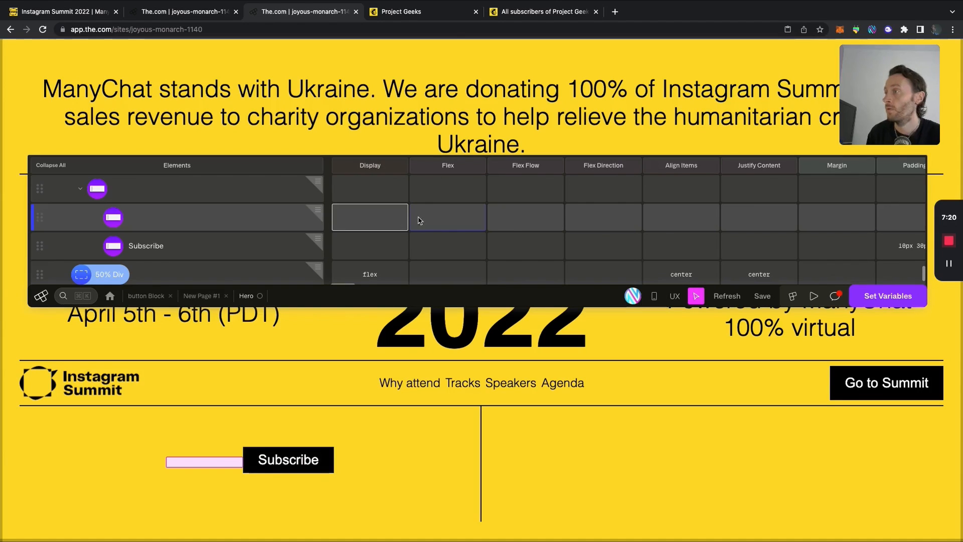
# Set the Form element's display to Flex and the empty Input's flex to Grow (1 0 auto).
pyautogui.click(228, 463)
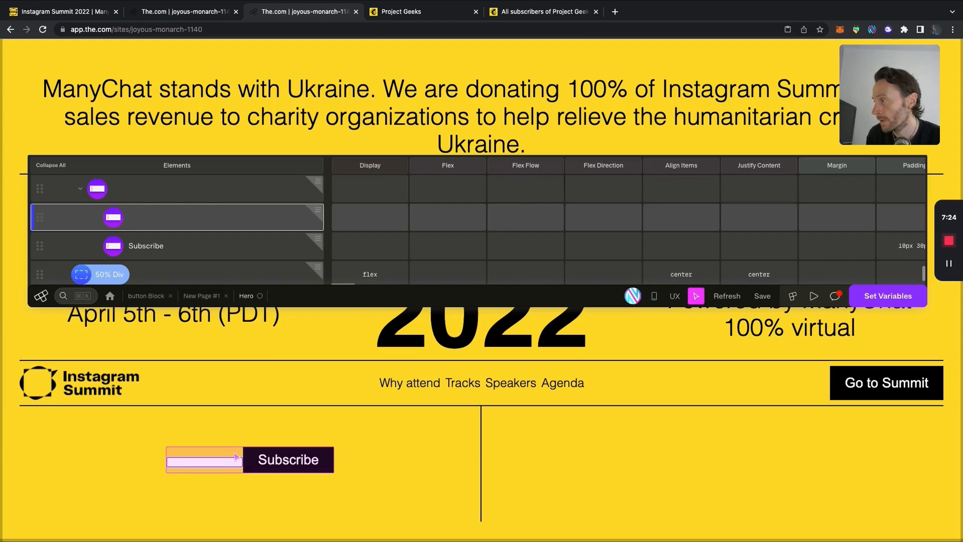
pyautogui.click(234, 457)
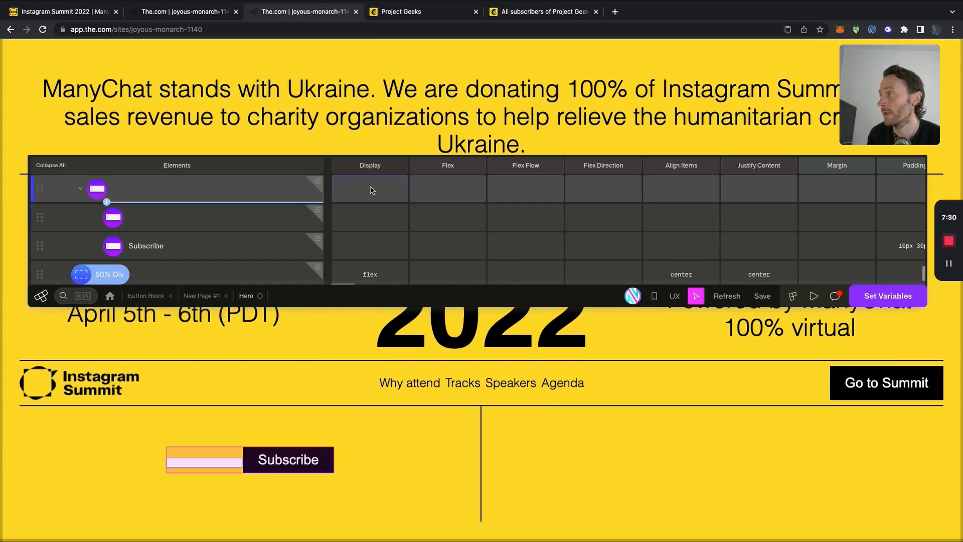
pyautogui.click(371, 188)
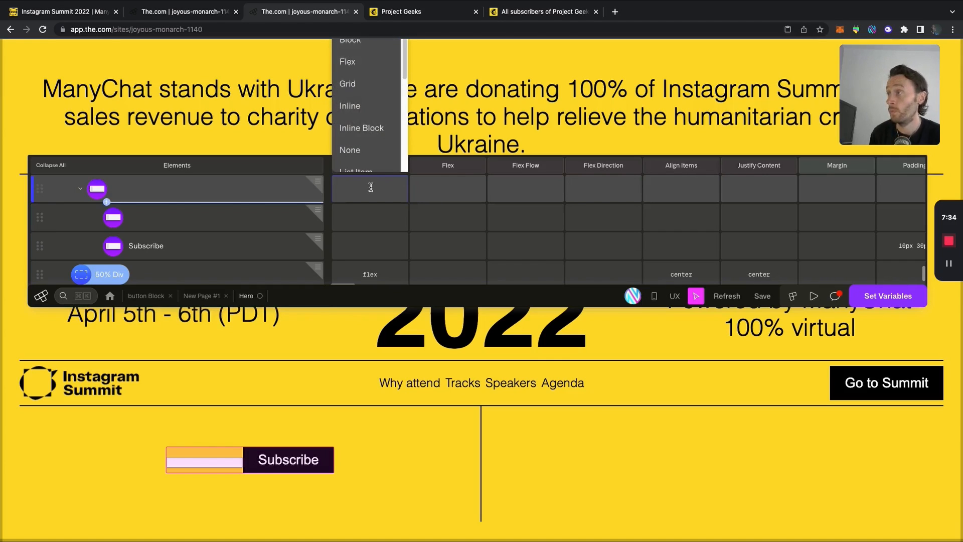
pyautogui.click(347, 61)
pyautogui.click(447, 216)
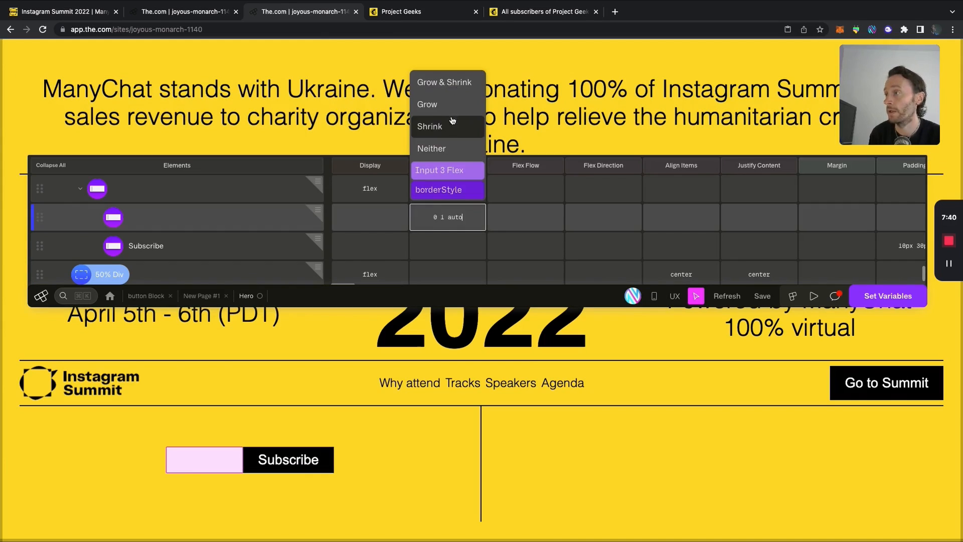
pyautogui.click(451, 104)
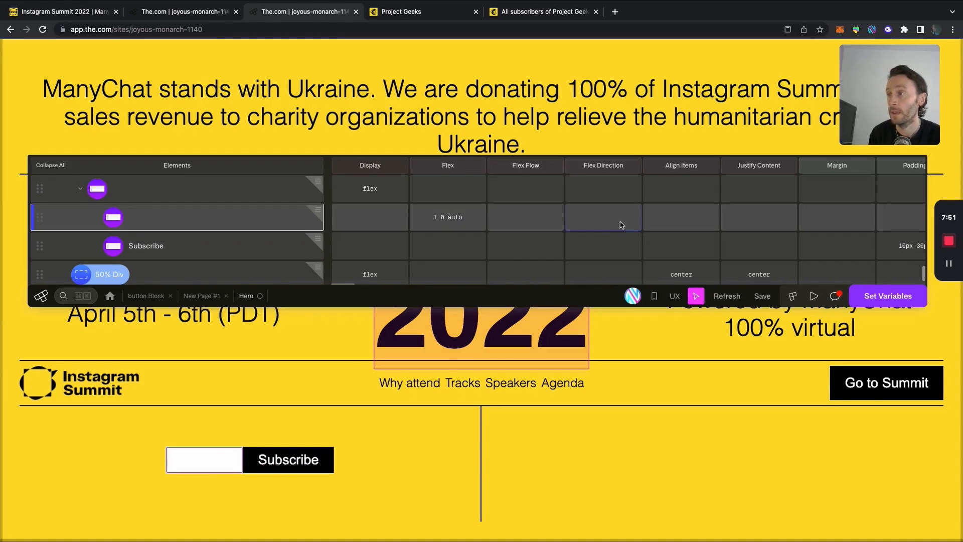
# Set the empty Input's font size to 1.7rem to match the Subscribe button.
pyautogui.click(664, 220)
pyautogui.press('Right')
pyautogui.press('Right')
pyautogui.press('Right')
pyautogui.press('Right')
pyautogui.press('Right')
pyautogui.press('Right')
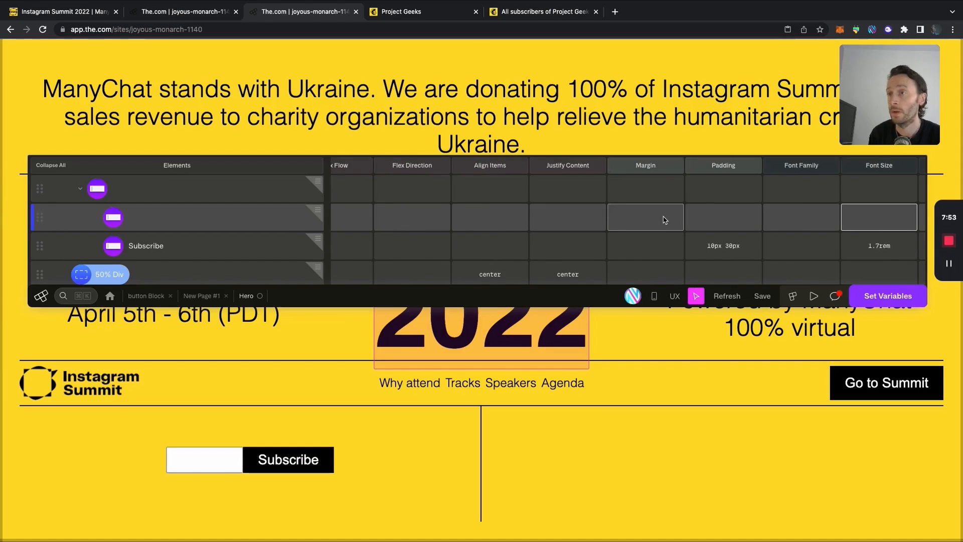
pyautogui.doubleClick(805, 218)
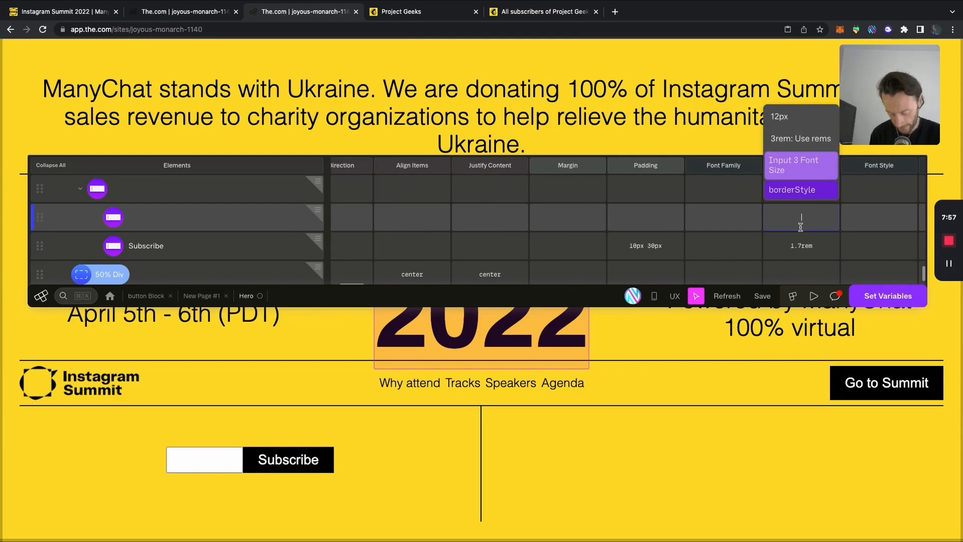
pyautogui.write('1.7r')
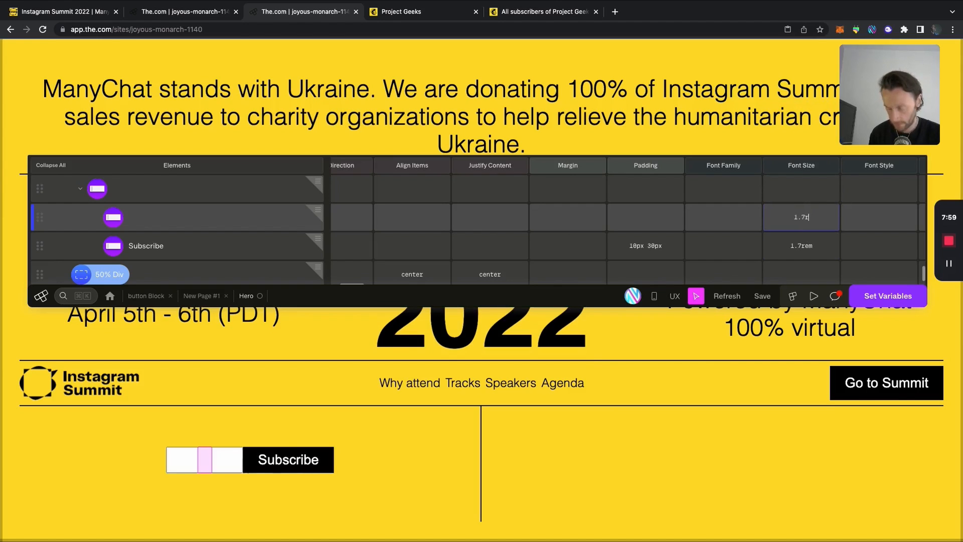
pyautogui.write('em')
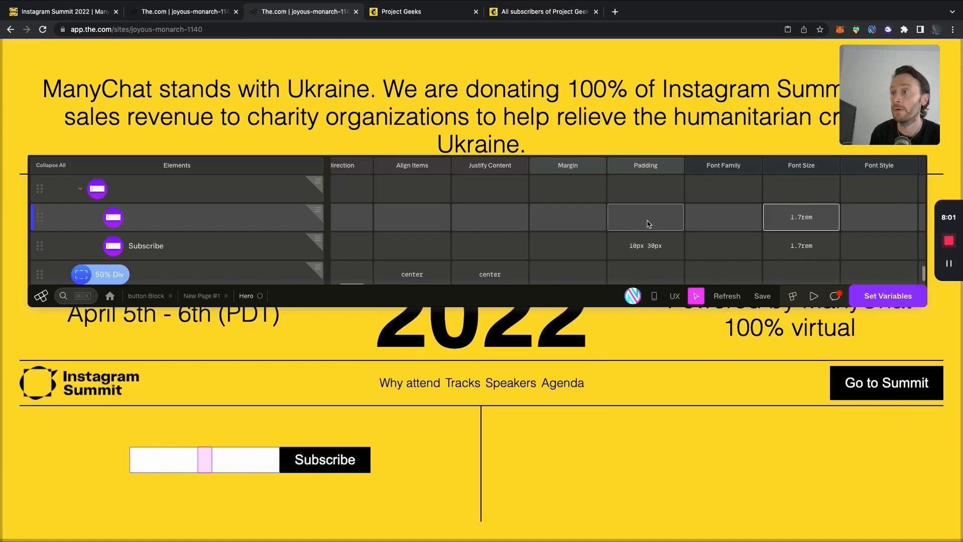
# Set the empty Input's padding to 10px.
pyautogui.doubleClick(647, 221)
pyautogui.write('10px')
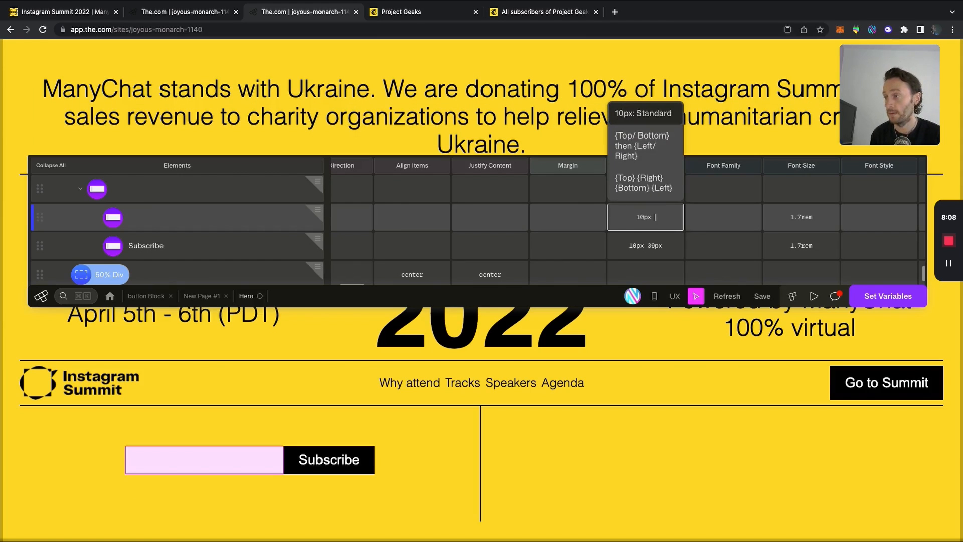
pyautogui.click(700, 219)
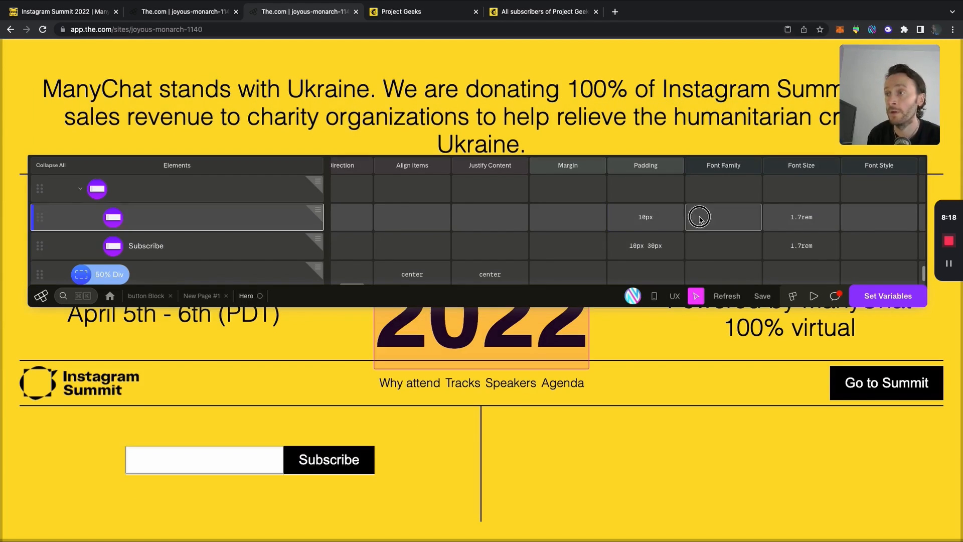
# Set the empty Input's border to 2px solid black.
pyautogui.press('Right')
pyautogui.press('Right')
pyautogui.press('Right')
pyautogui.press('Right')
pyautogui.press('Right')
pyautogui.press('Right')
pyautogui.press('Right')
pyautogui.press('Right')
pyautogui.press('Right')
pyautogui.press('Right')
pyautogui.press('Right')
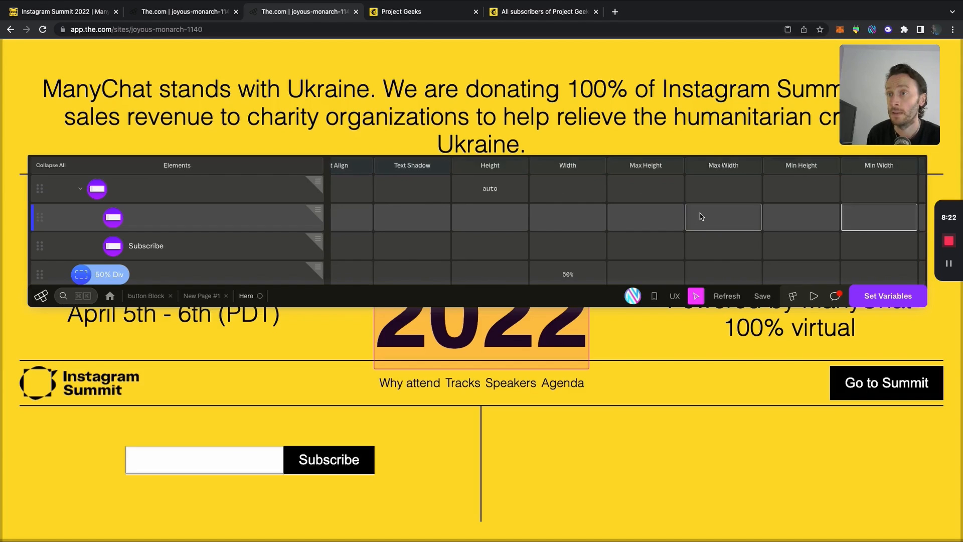
pyautogui.press('Right')
pyautogui.press('Right')
pyautogui.press('Right')
pyautogui.press('Right')
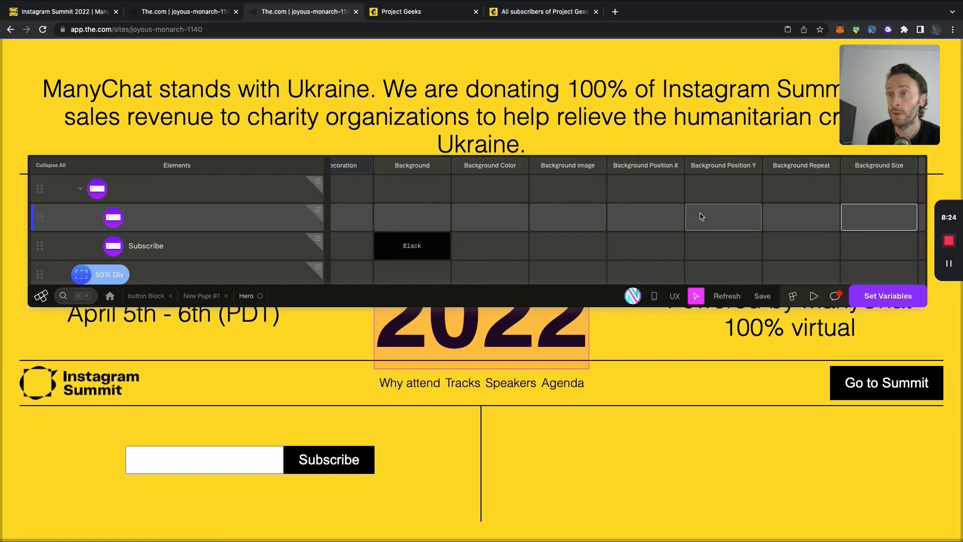
pyautogui.doubleClick(811, 223)
pyautogui.click(808, 192)
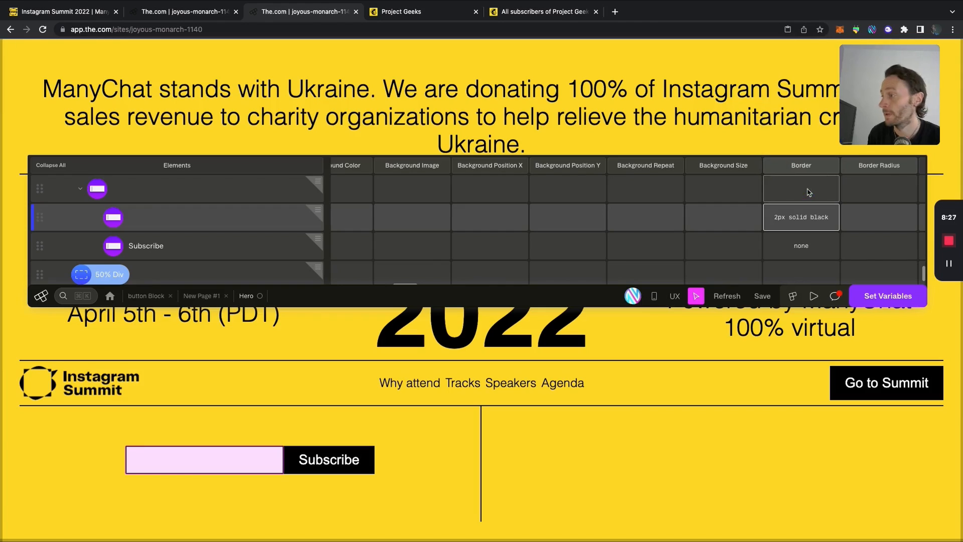
pyautogui.click(519, 254)
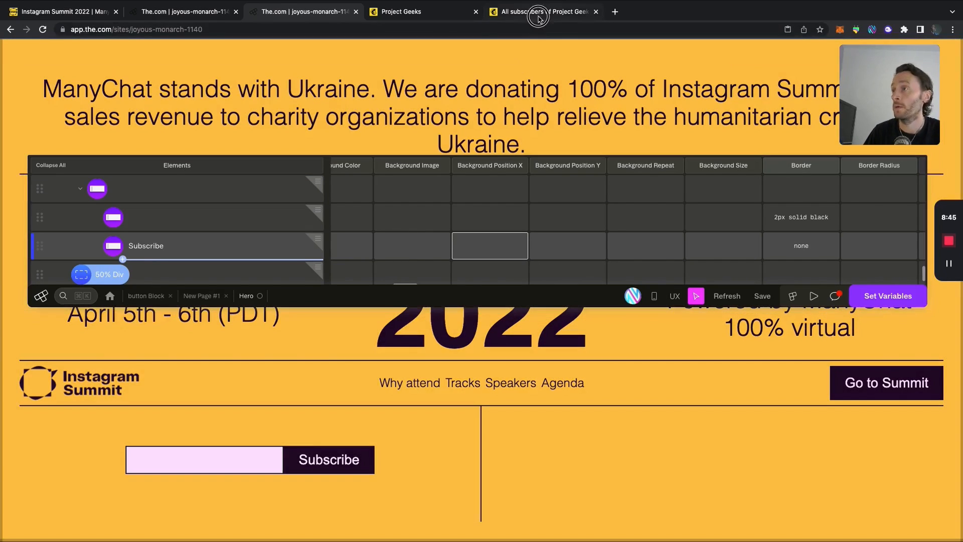
# Switch to the Mailchimp subscribers page and resume the expired session with the account password.
pyautogui.click(539, 11)
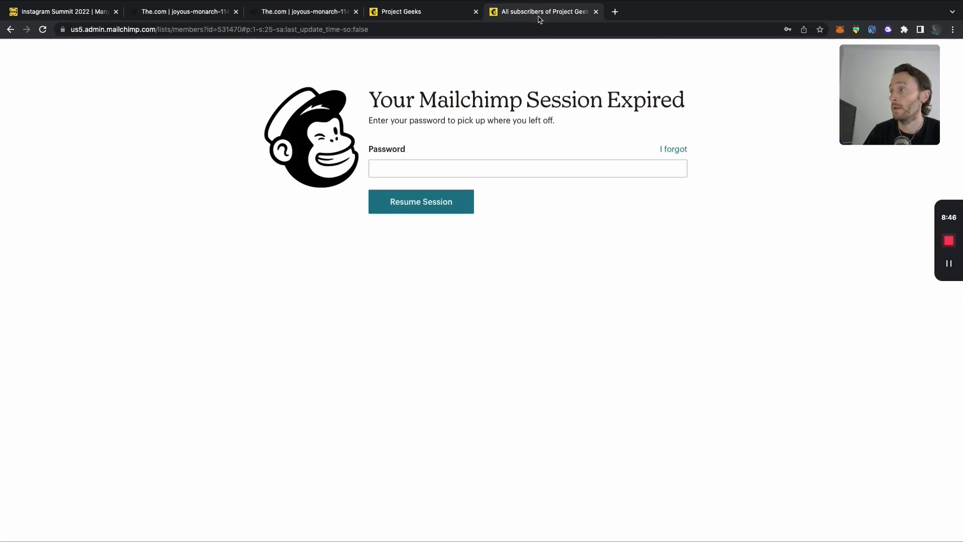
pyautogui.click(434, 170)
pyautogui.click(451, 198)
pyautogui.press('Return')
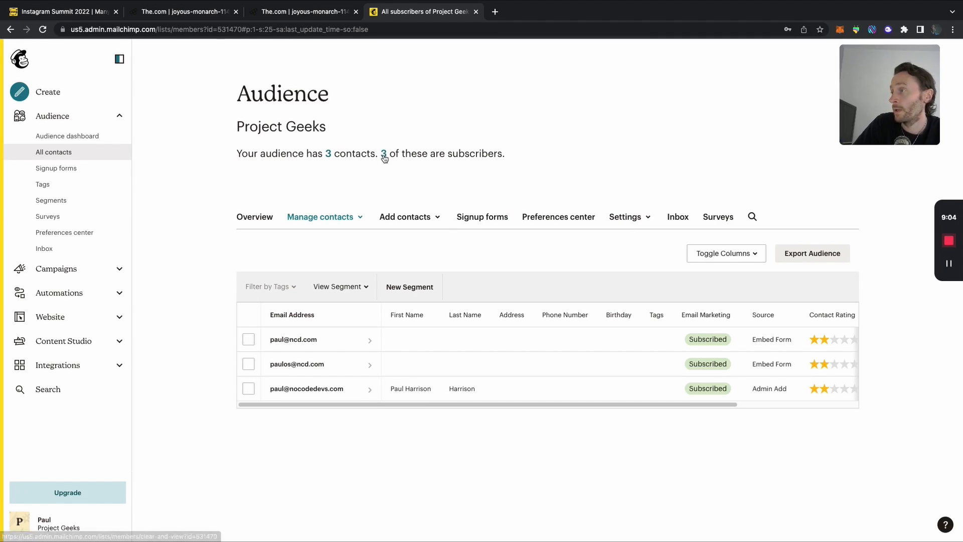
# Generate the embedded signup form code for the Project Geeks audience and select the form action URL in it.
pyautogui.click(101, 169)
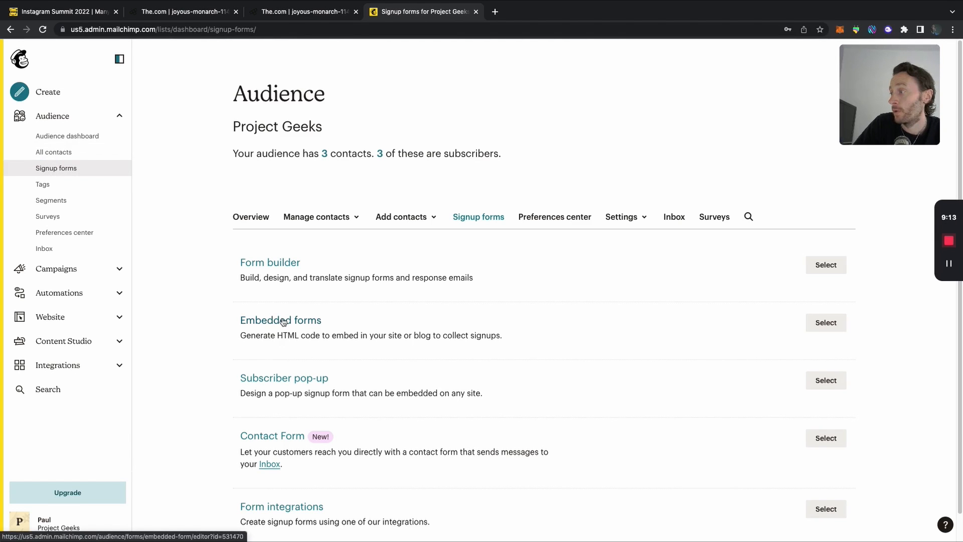
pyautogui.click(294, 320)
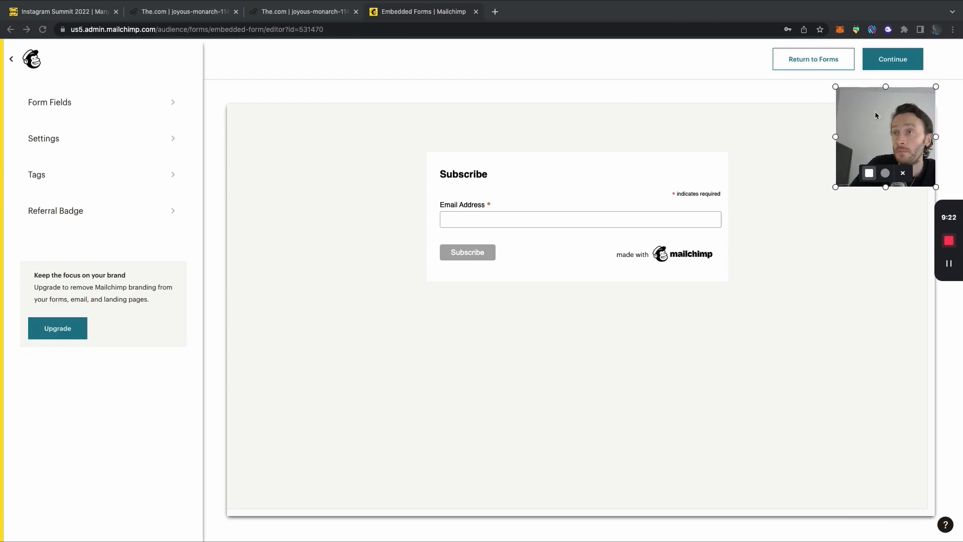
pyautogui.click(887, 62)
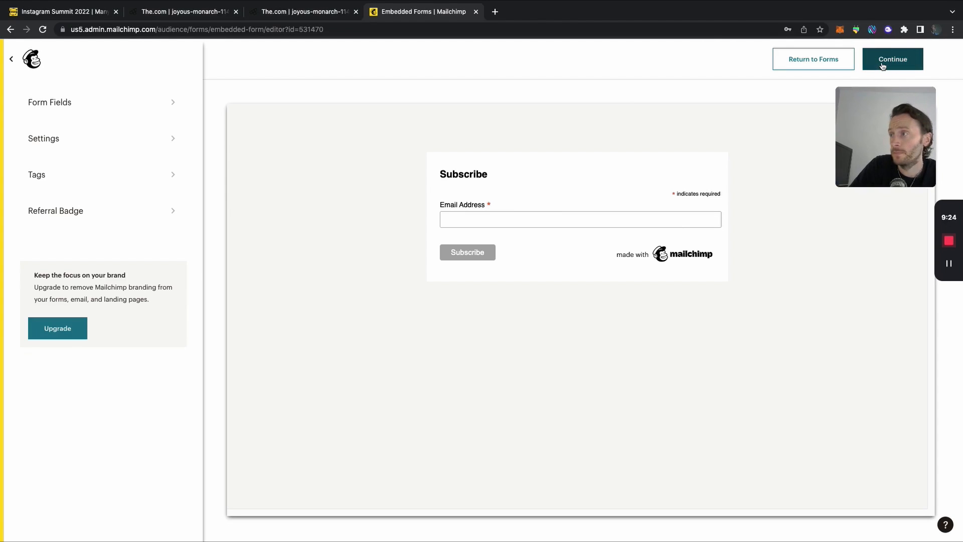
pyautogui.click(882, 66)
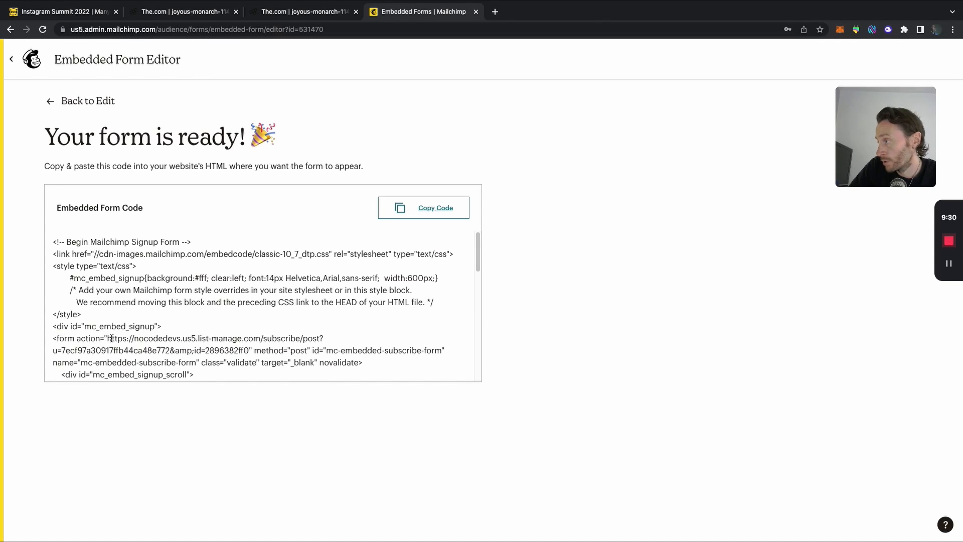
pyautogui.moveTo(108, 337); pyautogui.dragTo(248, 352)
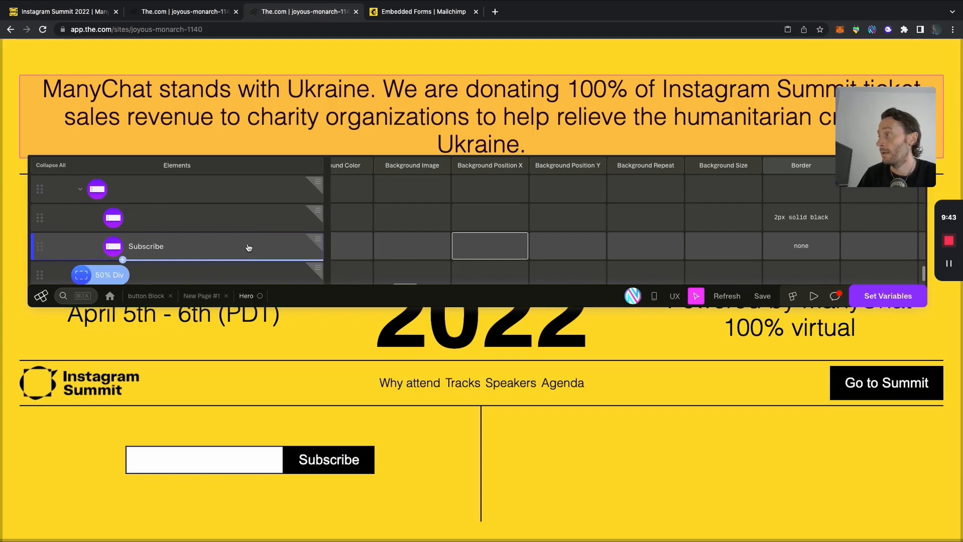
# Open the attributes of the form holding the footer's subscribe controls and paste the copied Mailchimp form URL as its Action.
pyautogui.scroll(1, 248, 247)
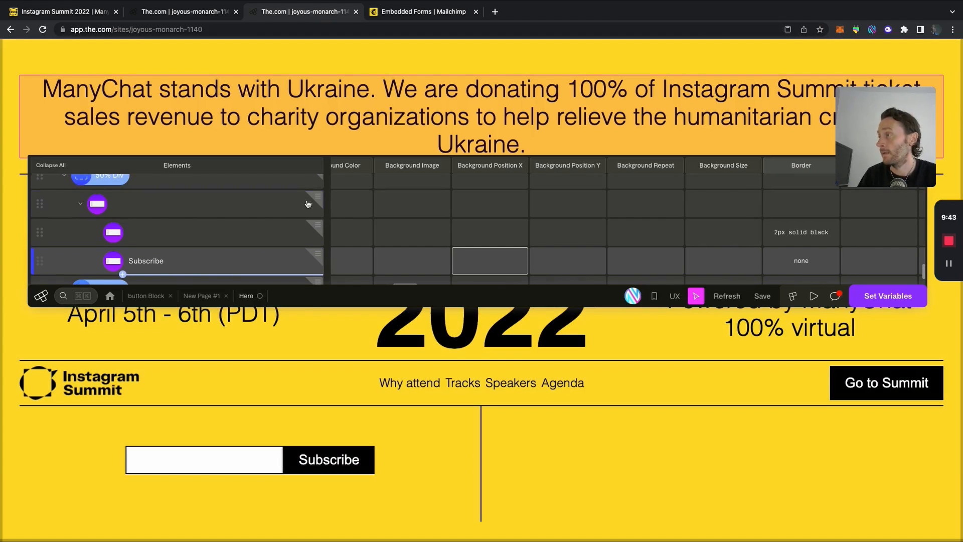
pyautogui.click(318, 196)
pyautogui.click(318, 196)
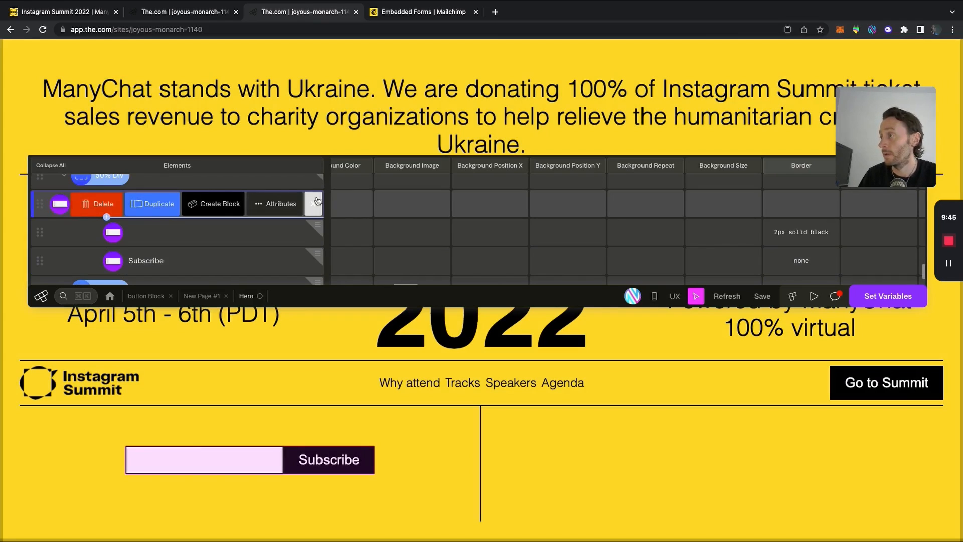
pyautogui.click(277, 206)
pyautogui.click(430, 262)
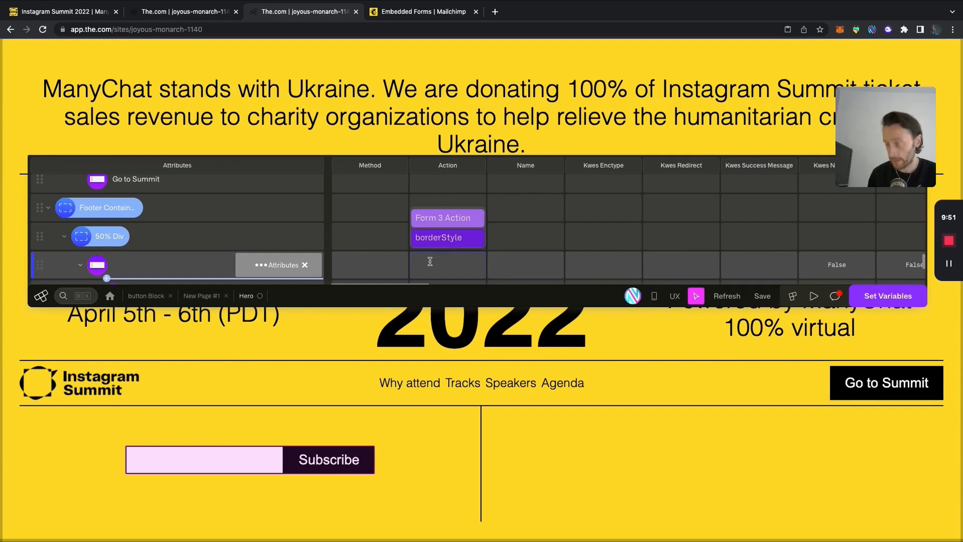
pyautogui.press('super+v')
pyautogui.press('Tab')
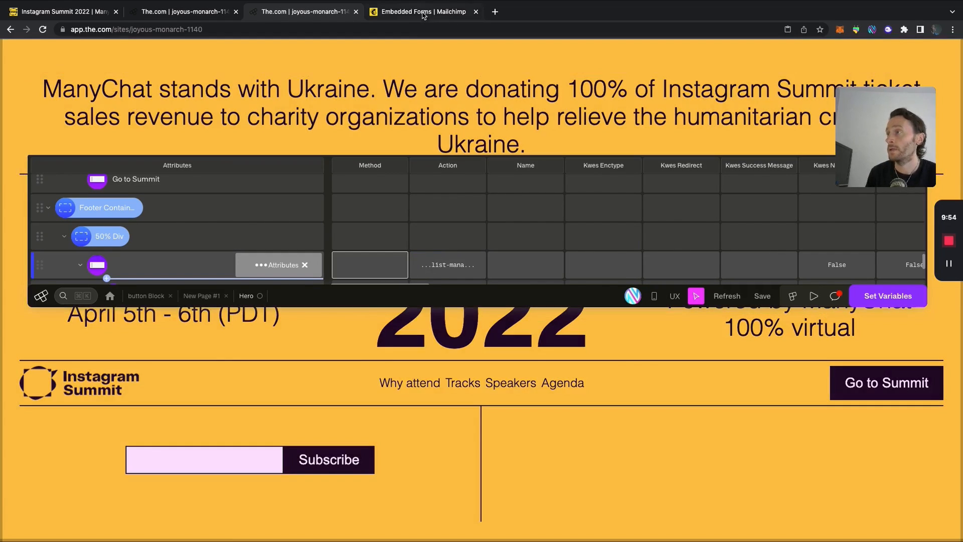
# Check the form method in Mailchimp's embed code and set the footer form's Method attribute to POST in The.com.
pyautogui.click(424, 12)
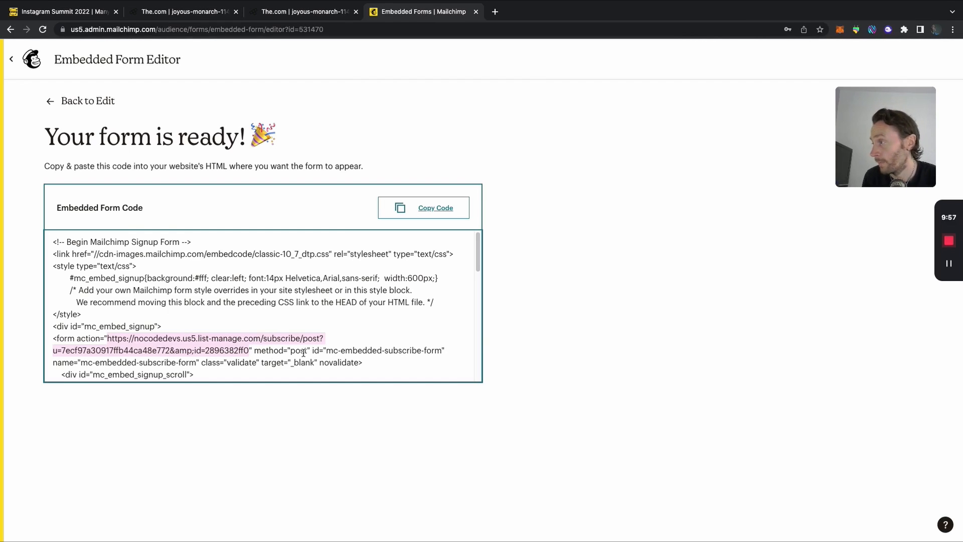
pyautogui.click(323, 19)
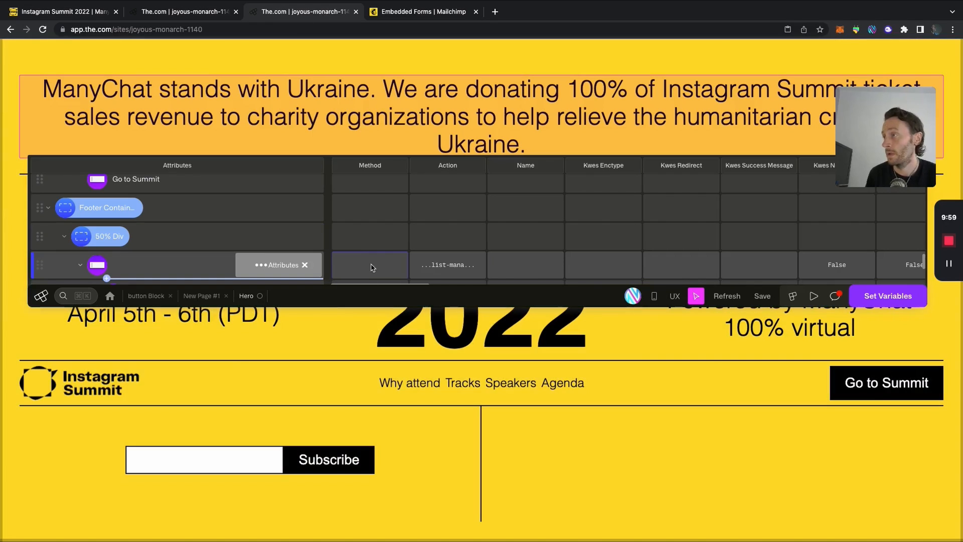
pyautogui.click(370, 263)
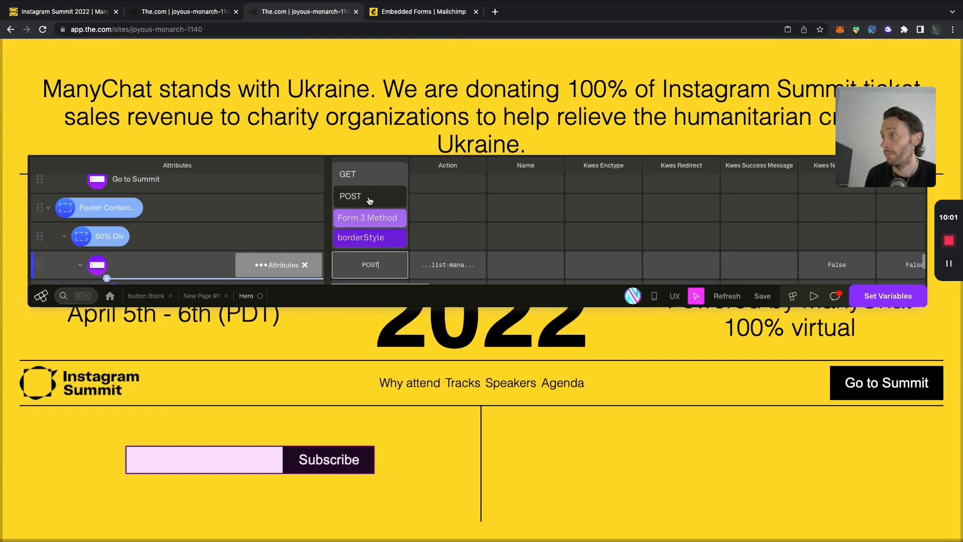
pyautogui.click(371, 197)
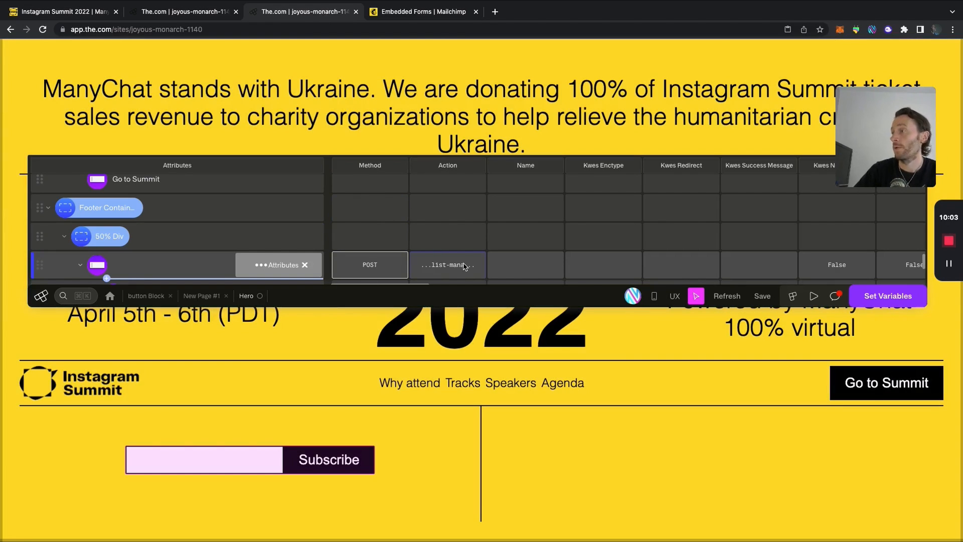
# Return to editing the embedded form in Mailchimp and open the audience fields page to look up the email merge tag.
pyautogui.scroll(-2, 465, 266)
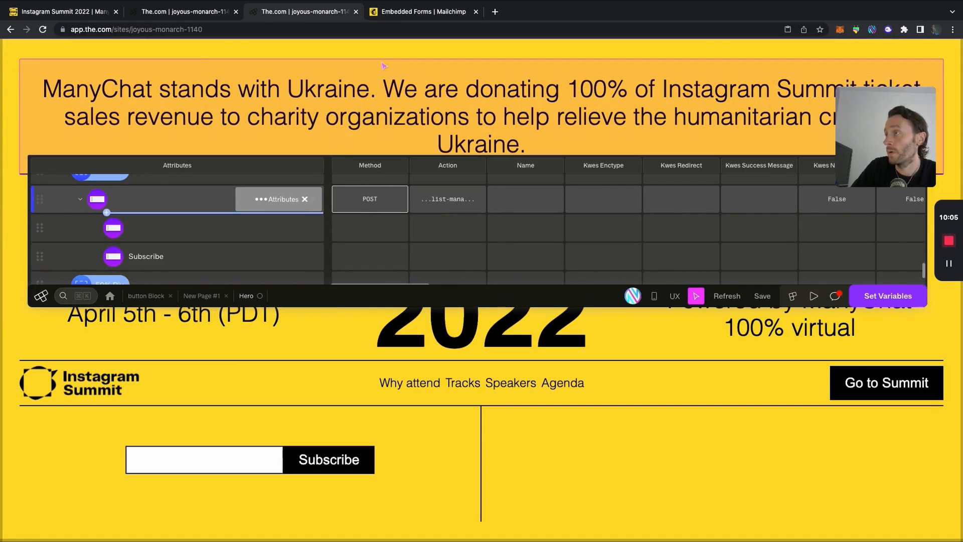
pyautogui.click(403, 14)
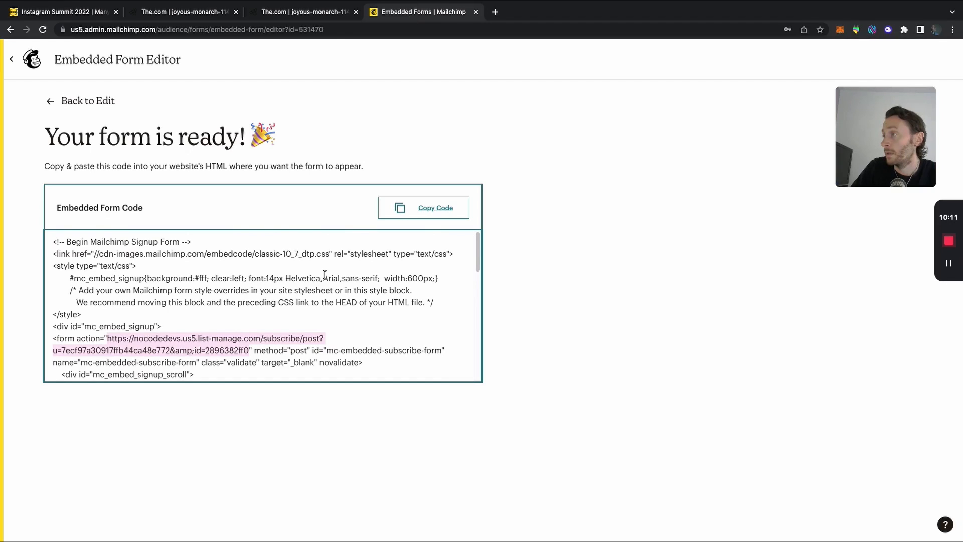
pyautogui.click(79, 101)
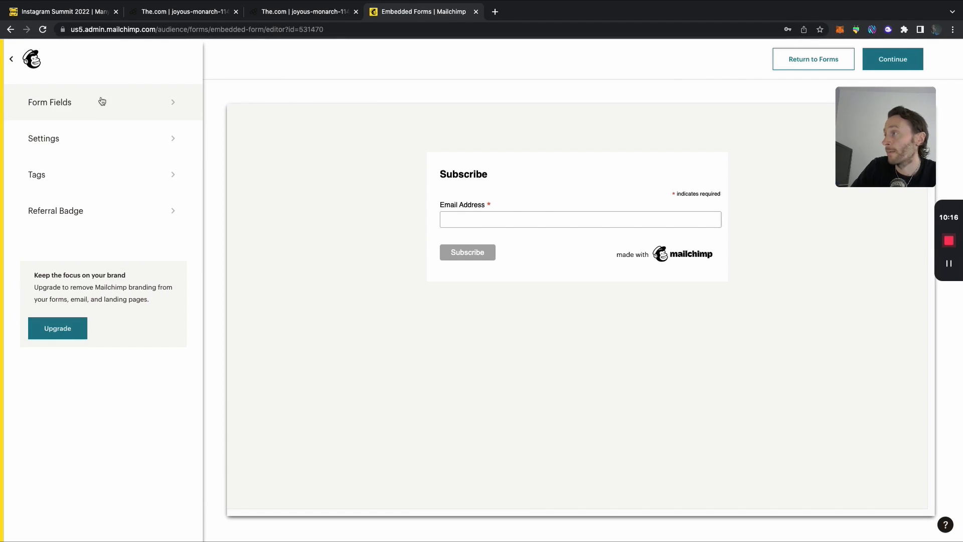
pyautogui.click(101, 105)
pyautogui.click(128, 168)
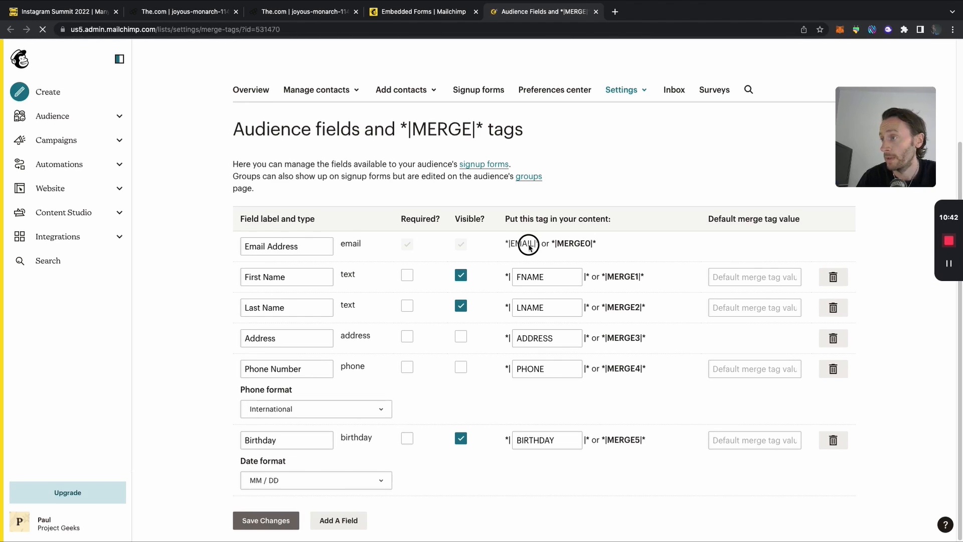
pyautogui.moveTo(535, 245); pyautogui.dragTo(522, 244)
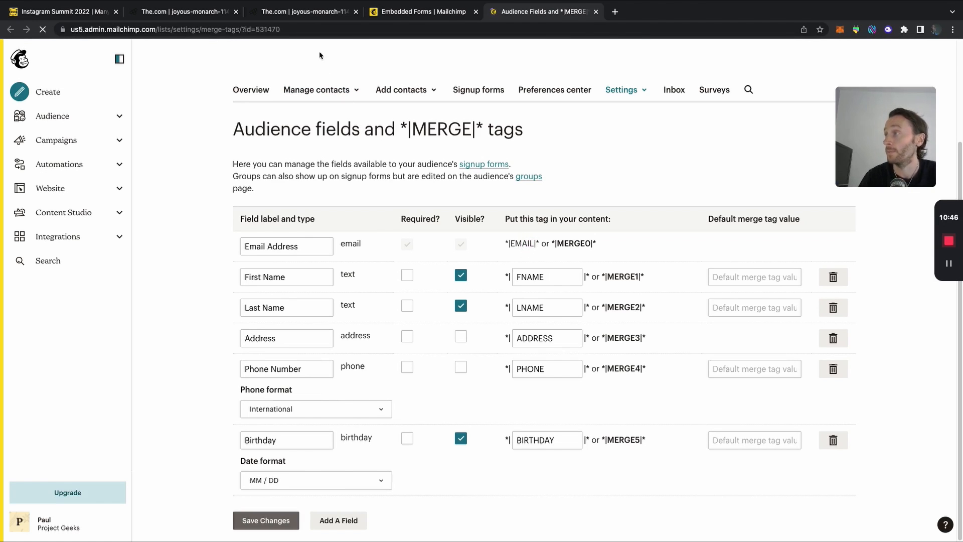
# Switch back to The.com and set the Name attribute of the form's empty Input to email.
pyautogui.click(314, 11)
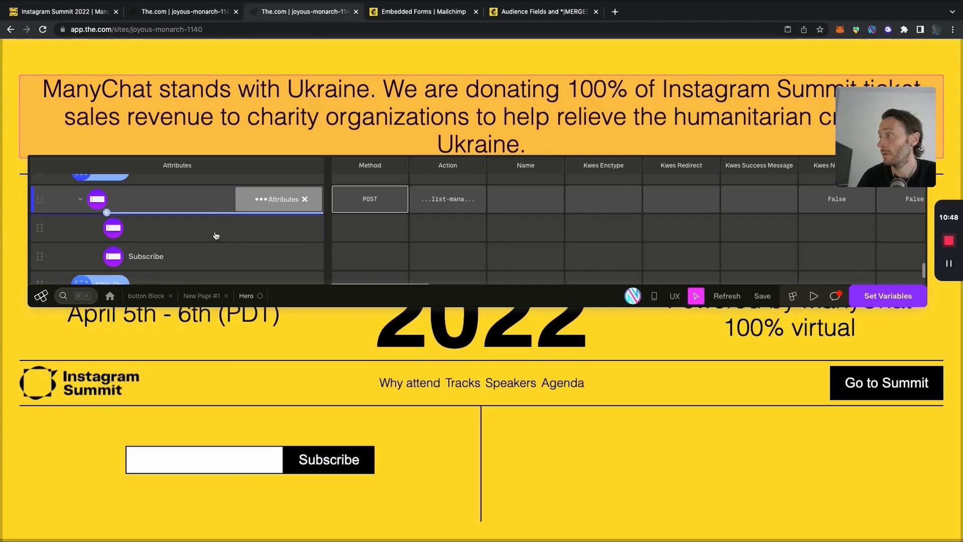
pyautogui.click(213, 228)
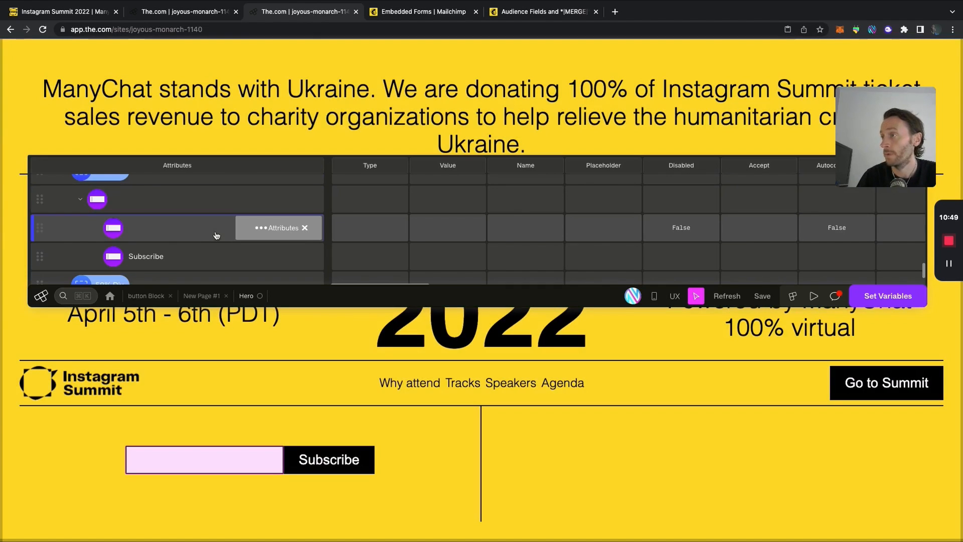
pyautogui.click(530, 228)
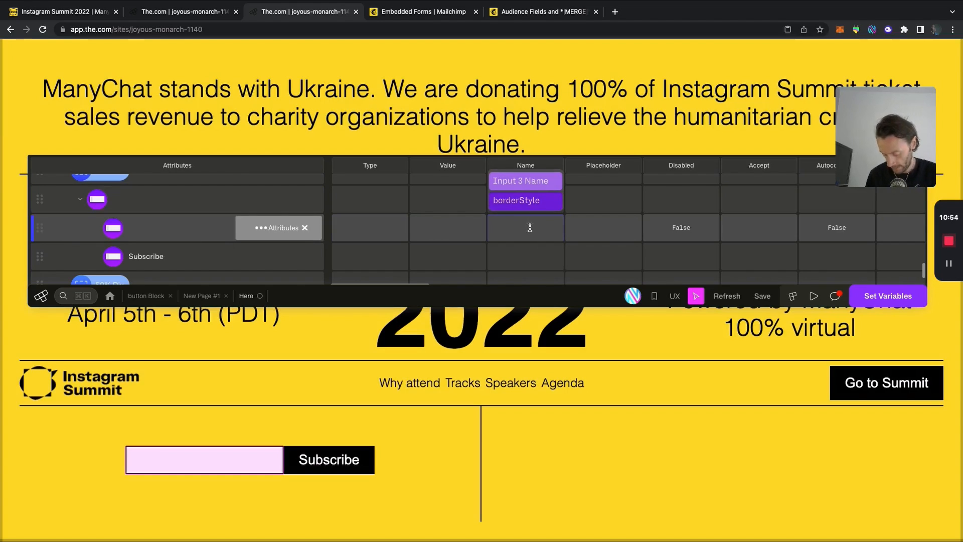
pyautogui.write('email')
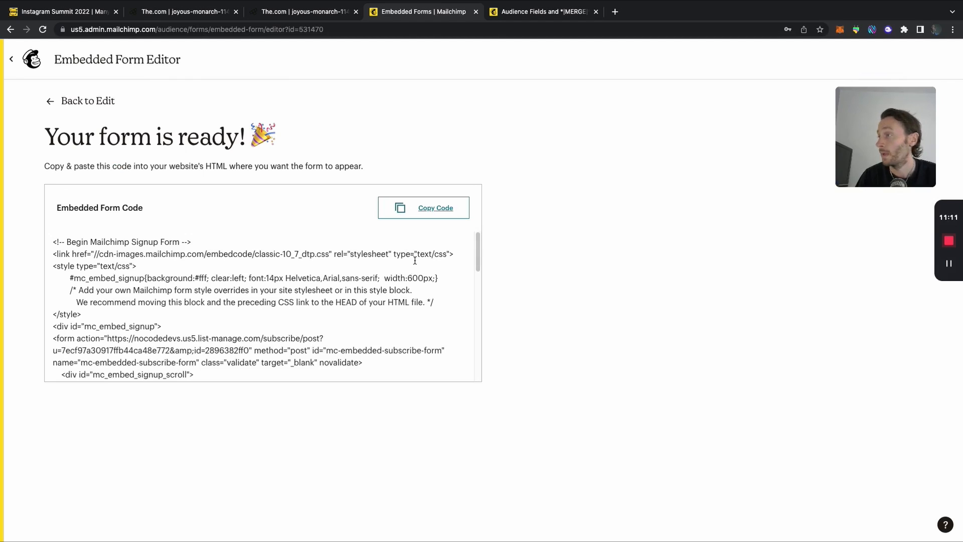
# Find the Subscribe input in Mailchimp's embedded form code and copy its type value, submit.
pyautogui.scroll(-10, 421, 259)
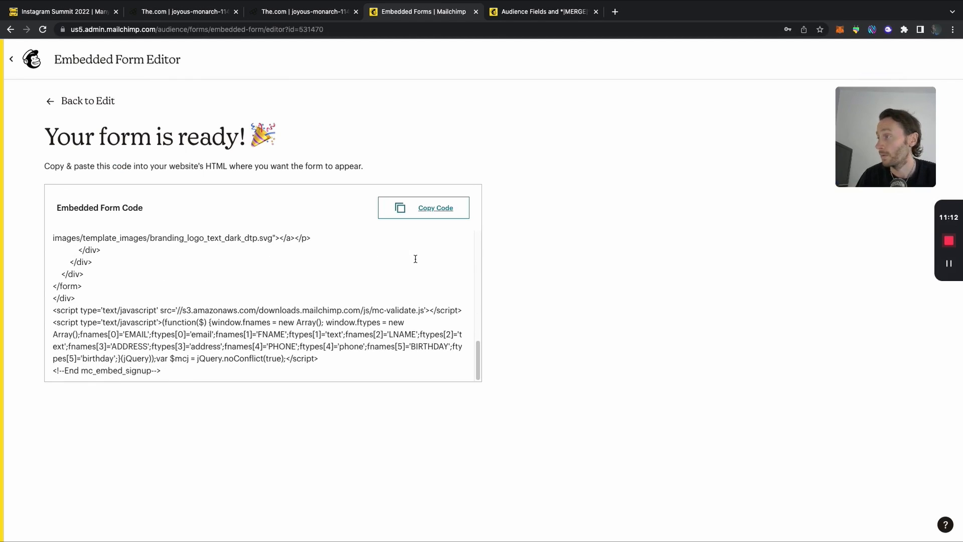
pyautogui.scroll(5, 250, 301)
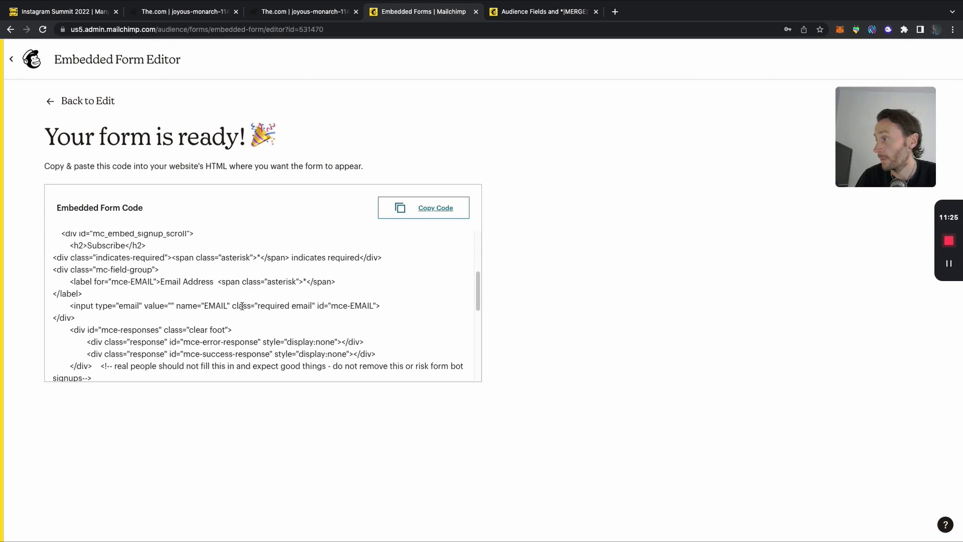
pyautogui.scroll(-3, 97, 303)
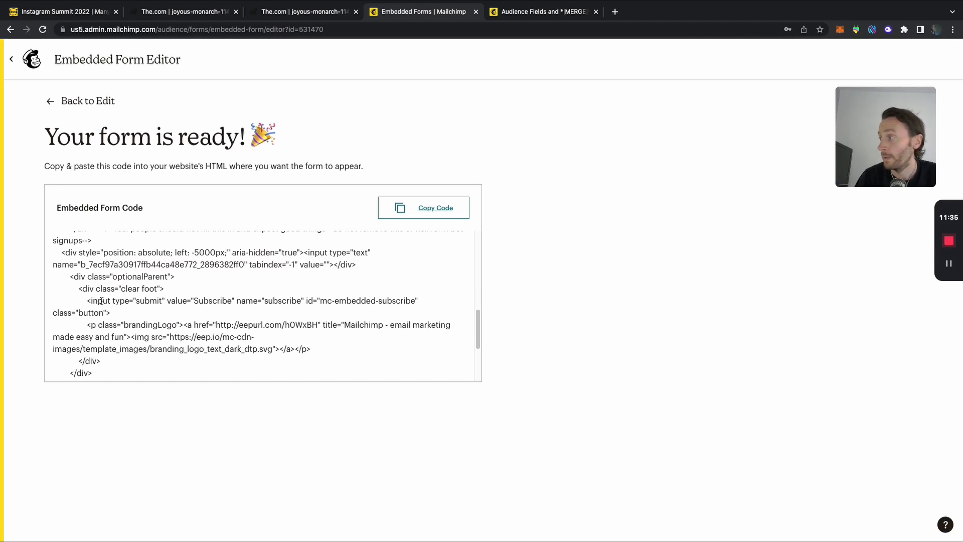
pyautogui.doubleClick(143, 300)
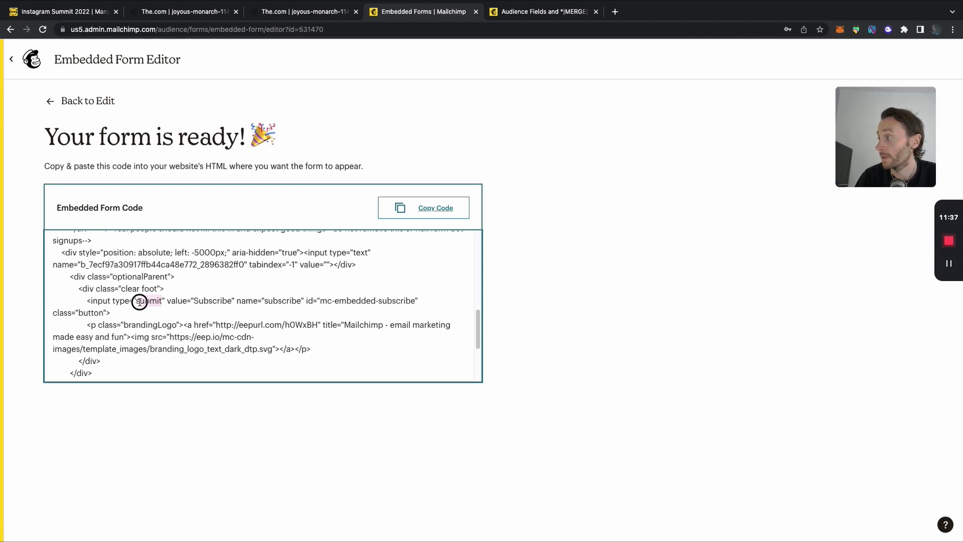
pyautogui.rightClick(146, 302)
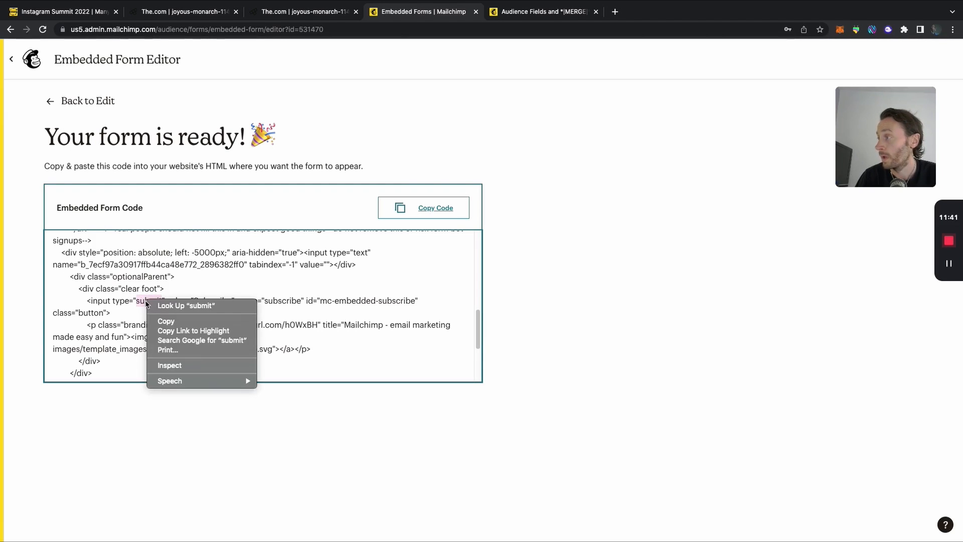
pyautogui.click(169, 321)
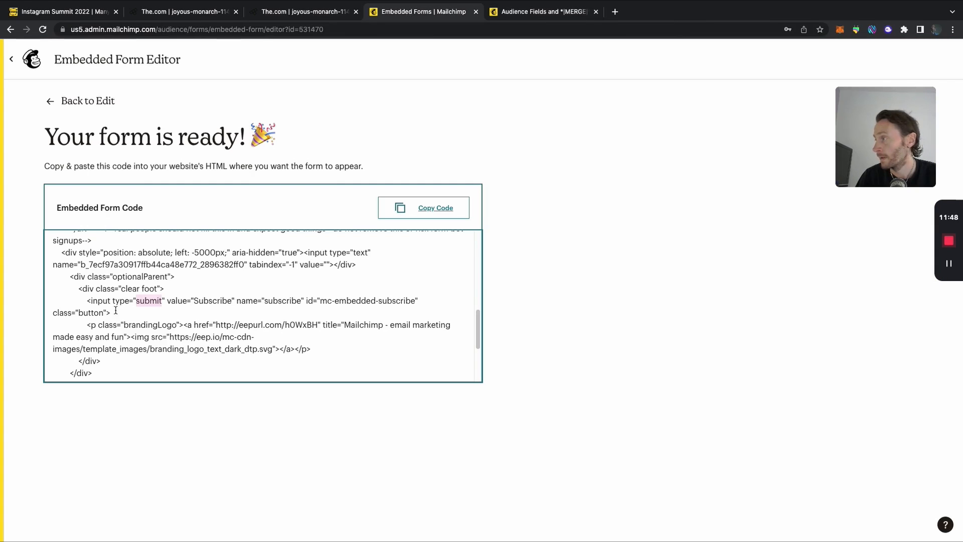
# Set the Subscribe button's Type attribute to submit in The.com and save the Hero block.
pyautogui.click(285, 12)
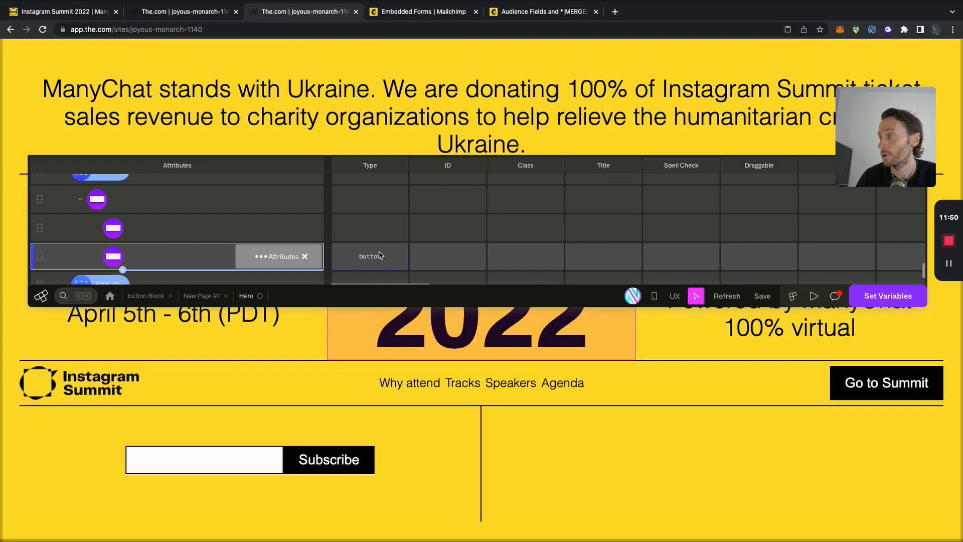
pyautogui.click(386, 258)
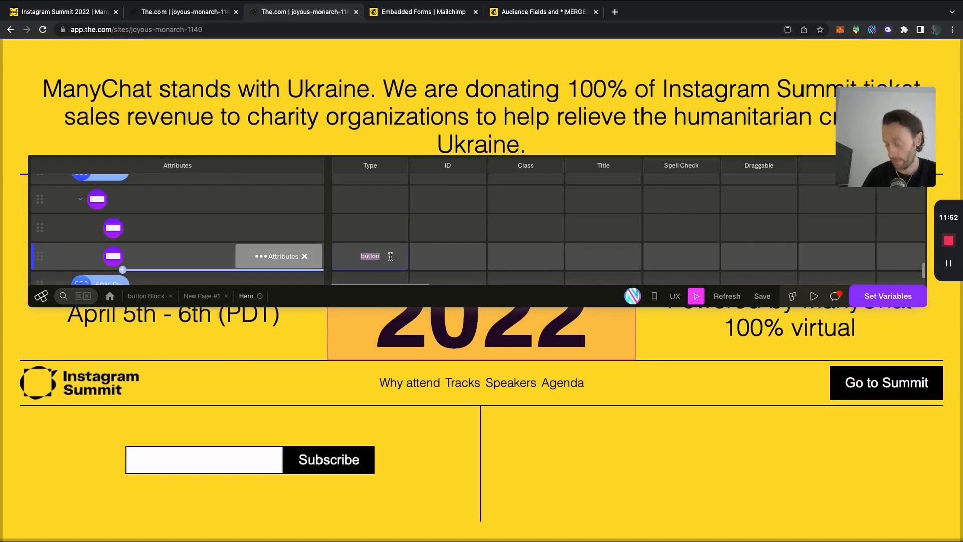
pyautogui.write('submit')
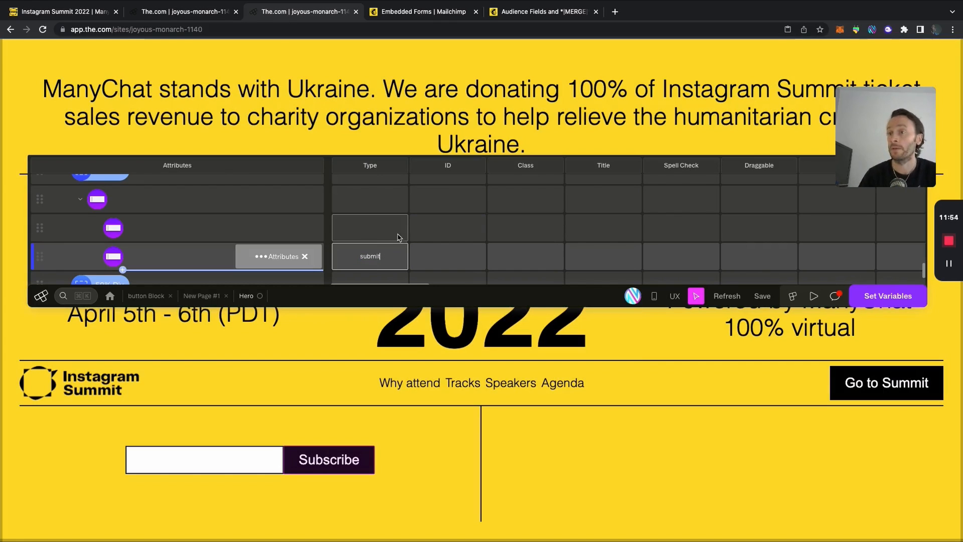
pyautogui.click(760, 296)
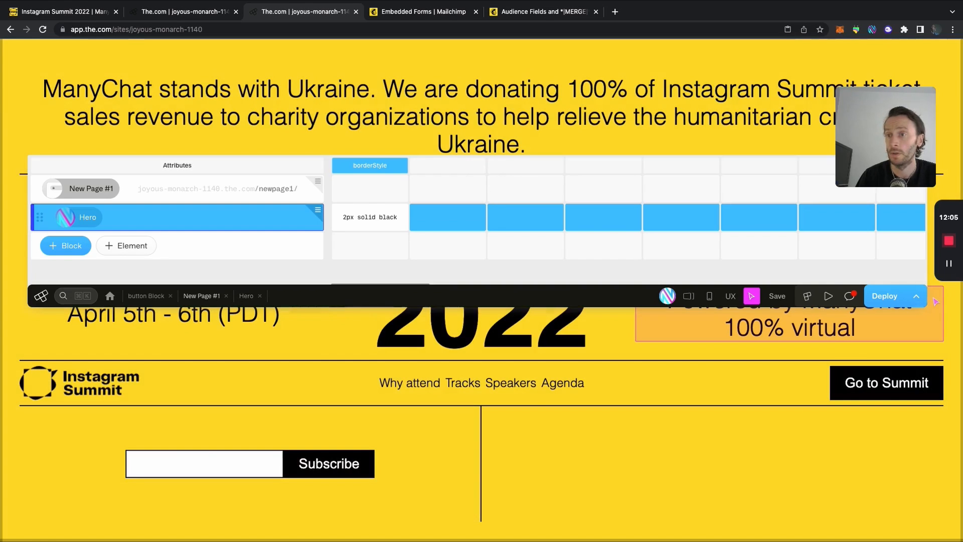
# Deploy New Page #1, open the live page and submit a saved email address through its Subscribe form.
pyautogui.click(886, 297)
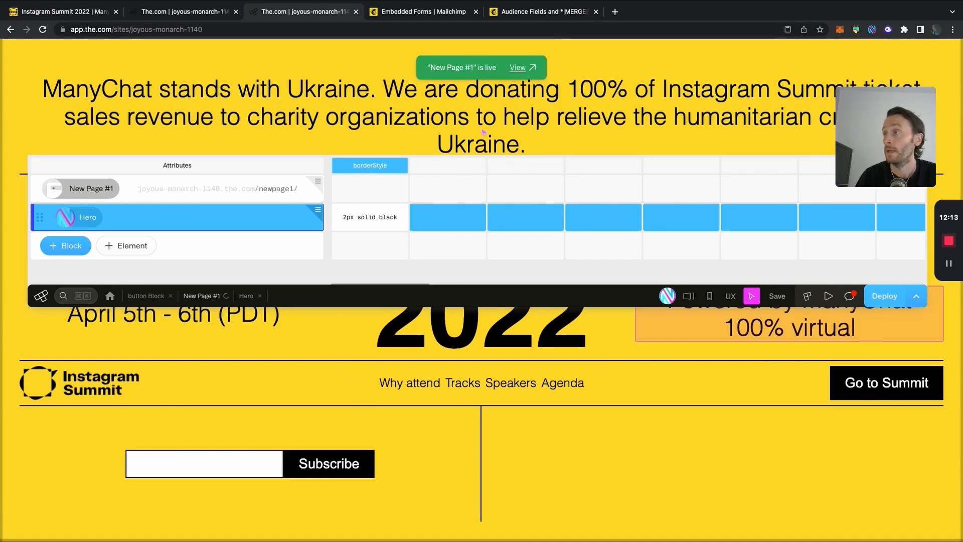
pyautogui.click(527, 67)
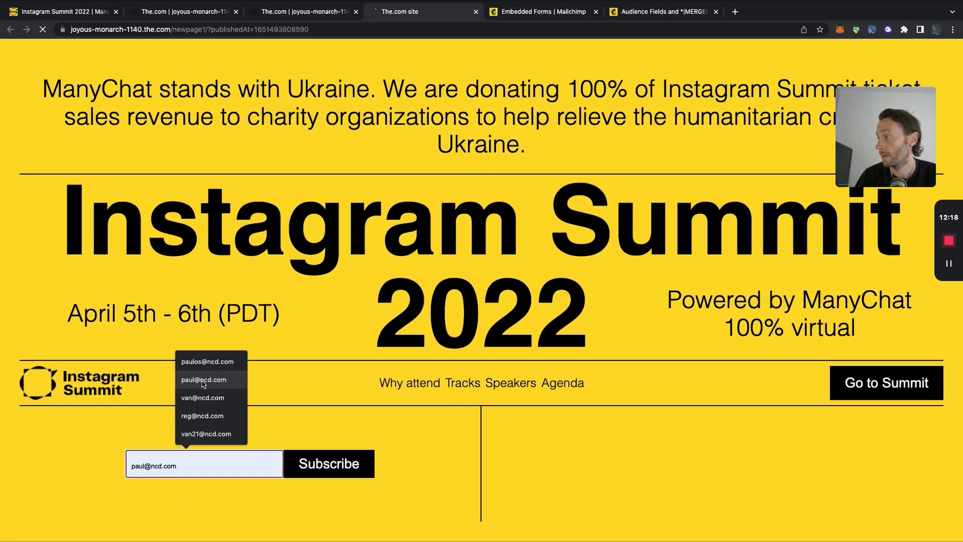
pyautogui.click(200, 382)
pyautogui.click(341, 465)
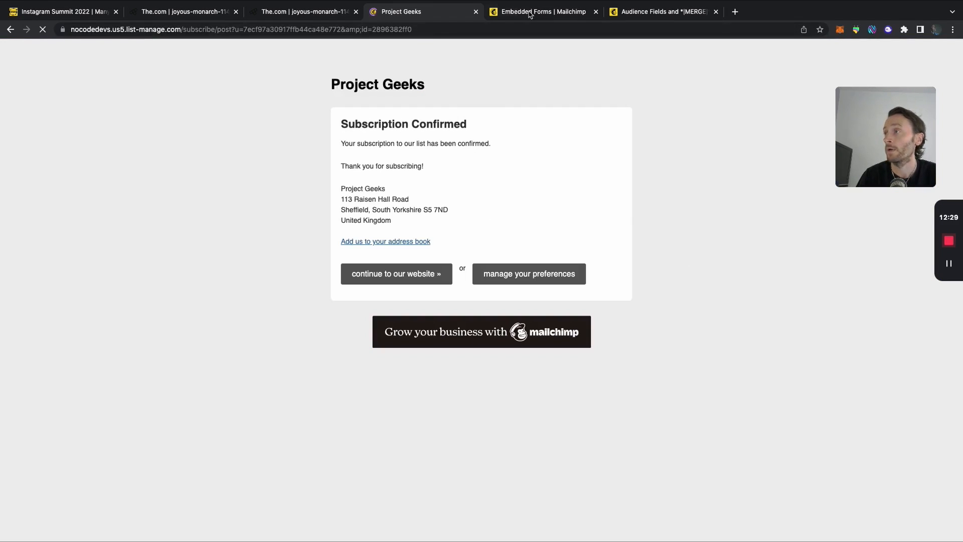
# Check the Project Geeks audience's contacts in Mailchimp and review the subscription confirmation page.
pyautogui.click(632, 17)
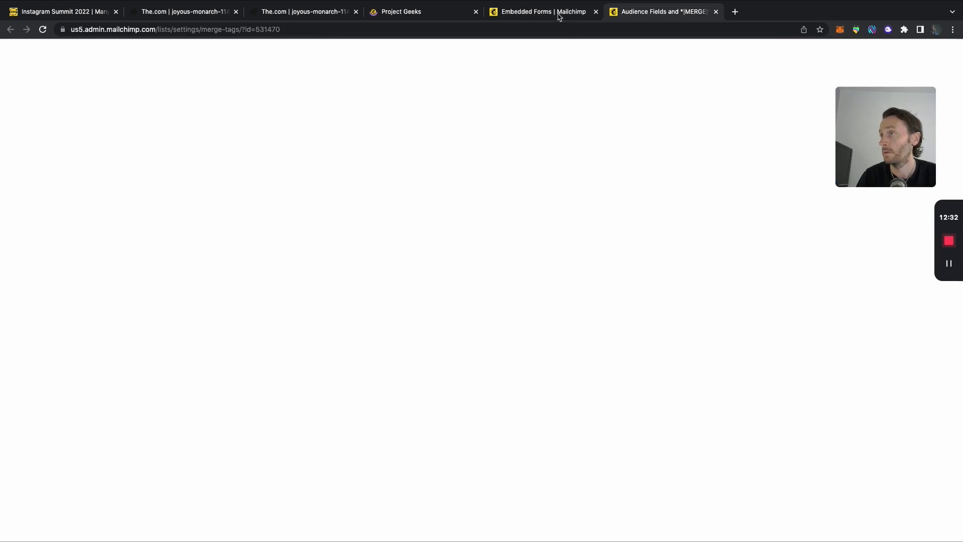
pyautogui.click(559, 17)
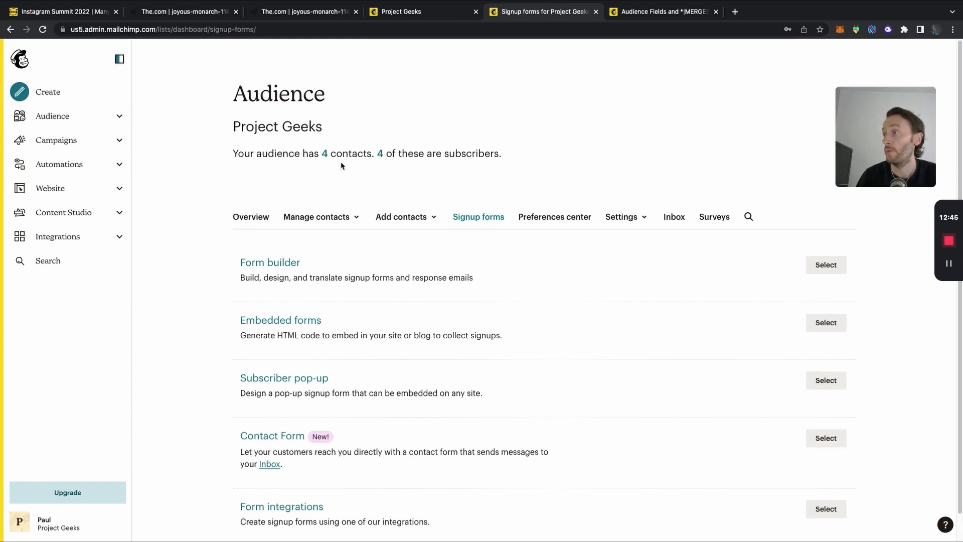
pyautogui.click(412, 13)
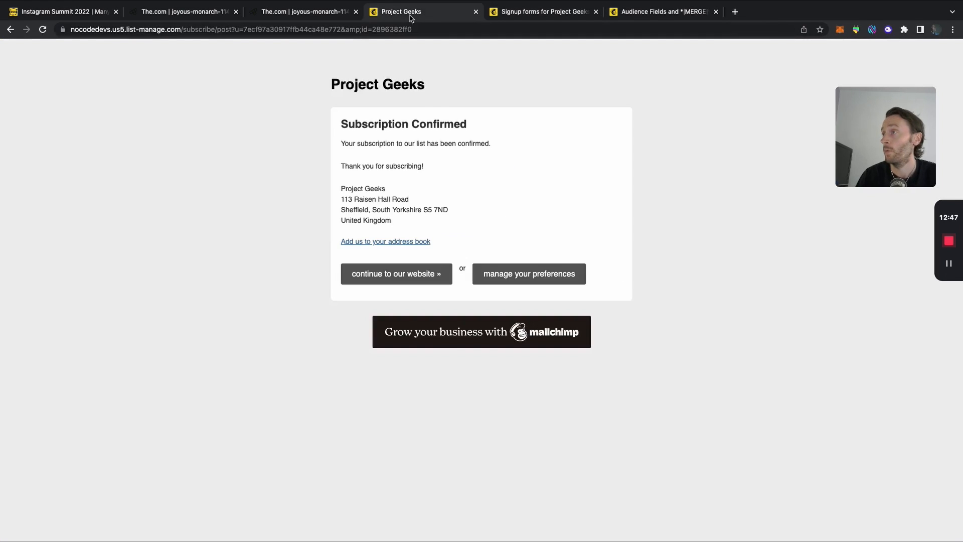
# Choose Submit as the Subscribe button's Type in The.com and set the button's cursor to pointer.
pyautogui.click(315, 14)
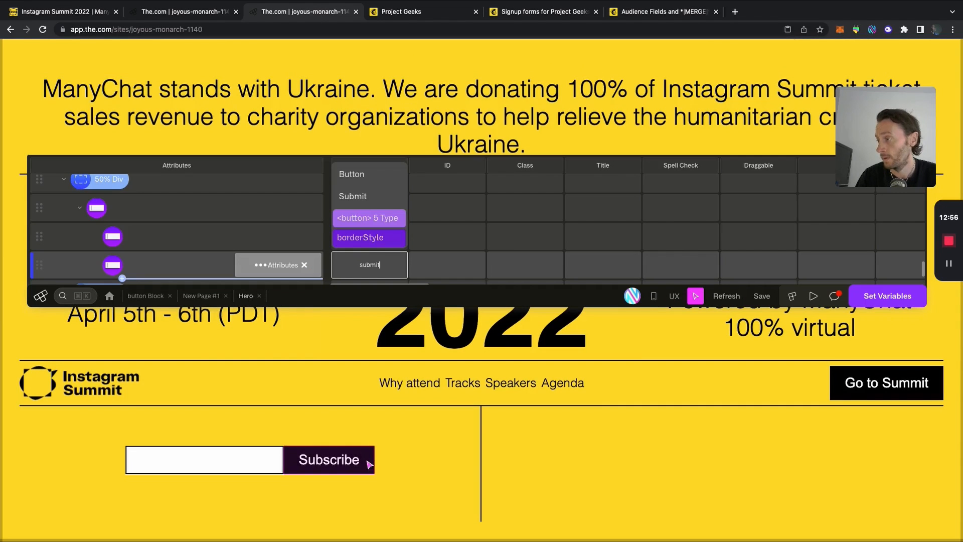
pyautogui.click(350, 195)
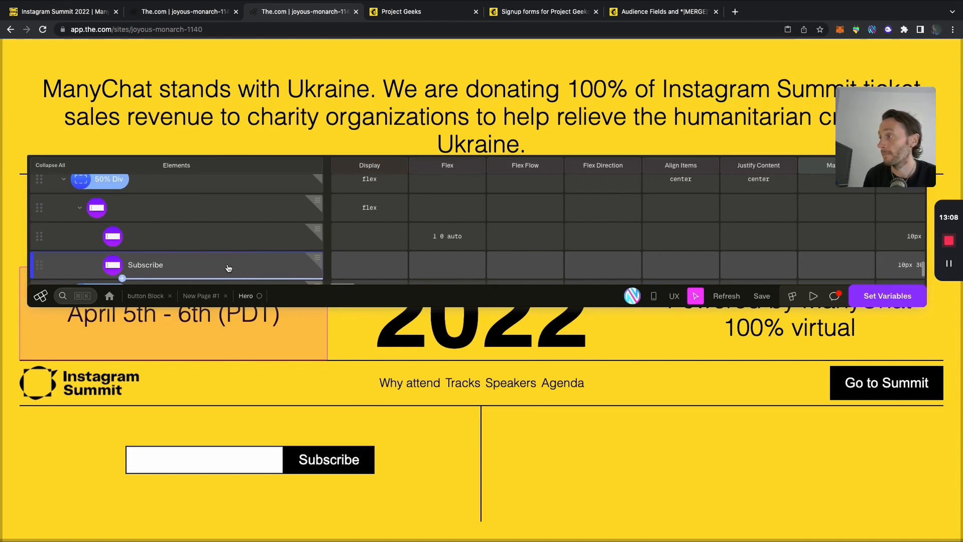
pyautogui.click(206, 114)
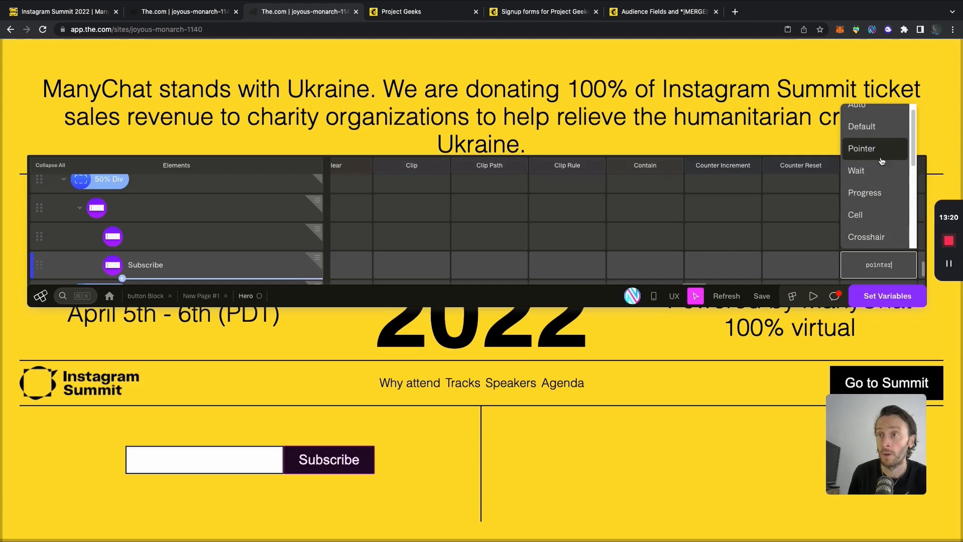
pyautogui.click(881, 159)
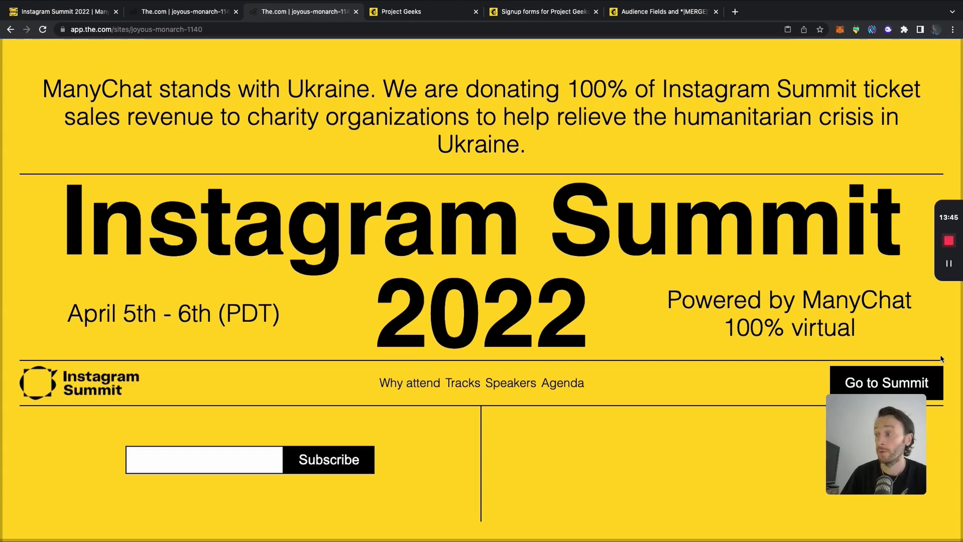
pyautogui.moveTo(885, 455); pyautogui.dragTo(859, 114)
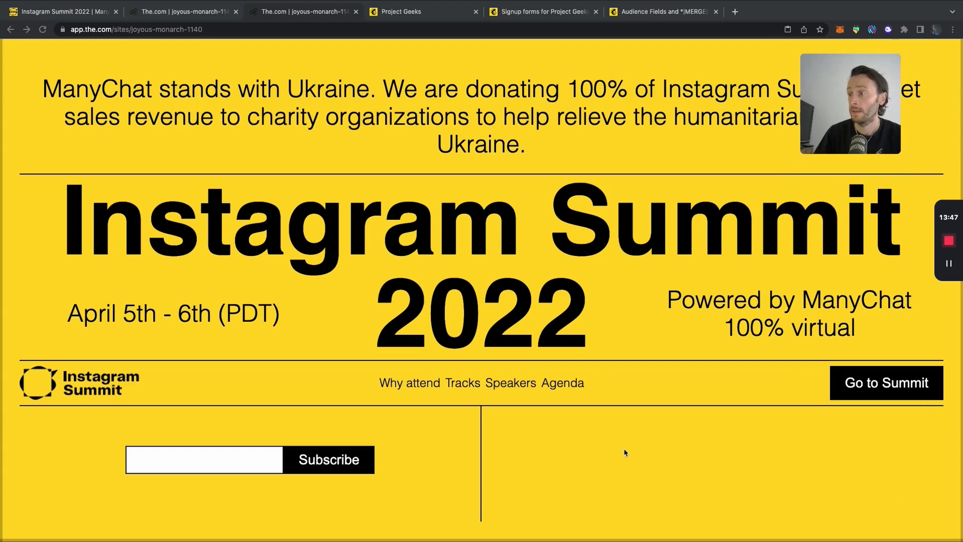